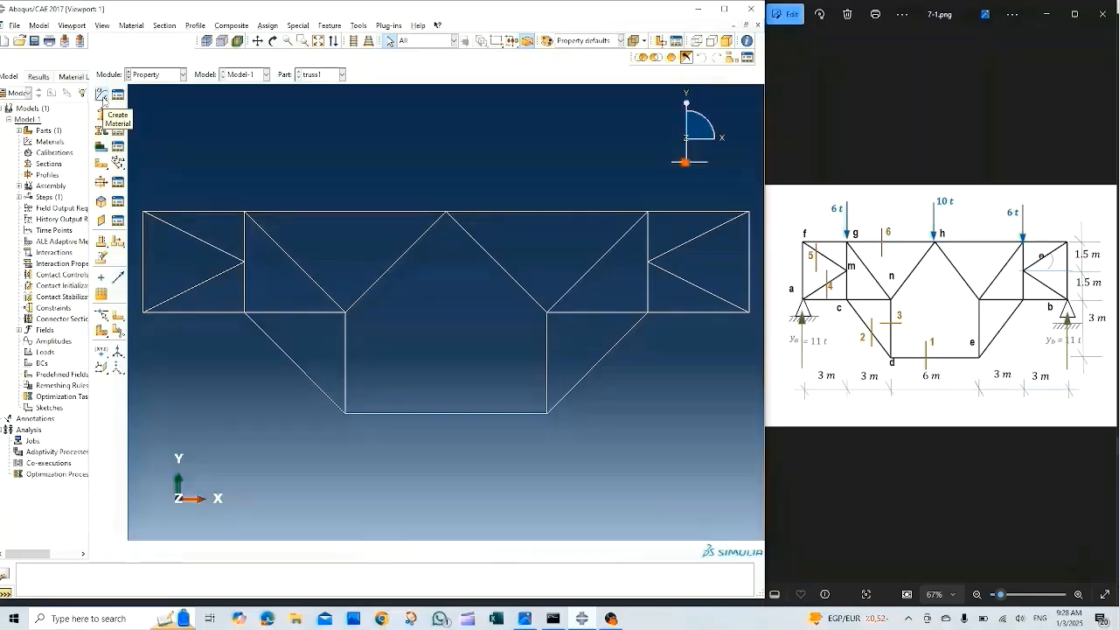
Create a material named steel1 with a uniform mass density of 7.8e-9.
left_click(103, 96)
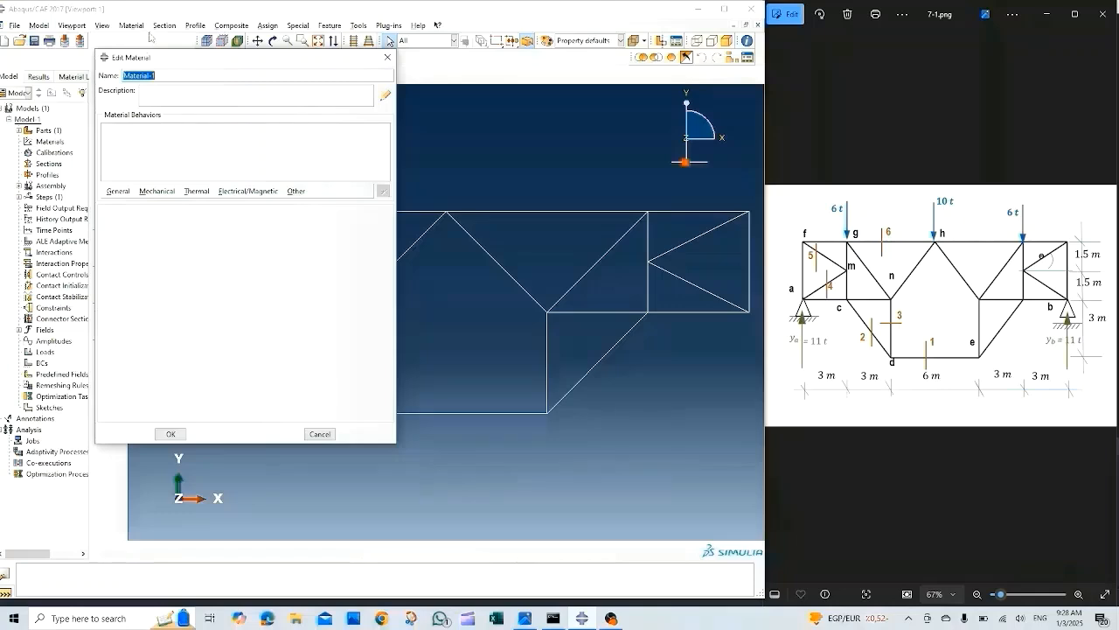
type("steel")
type("1")
left_click(118, 191)
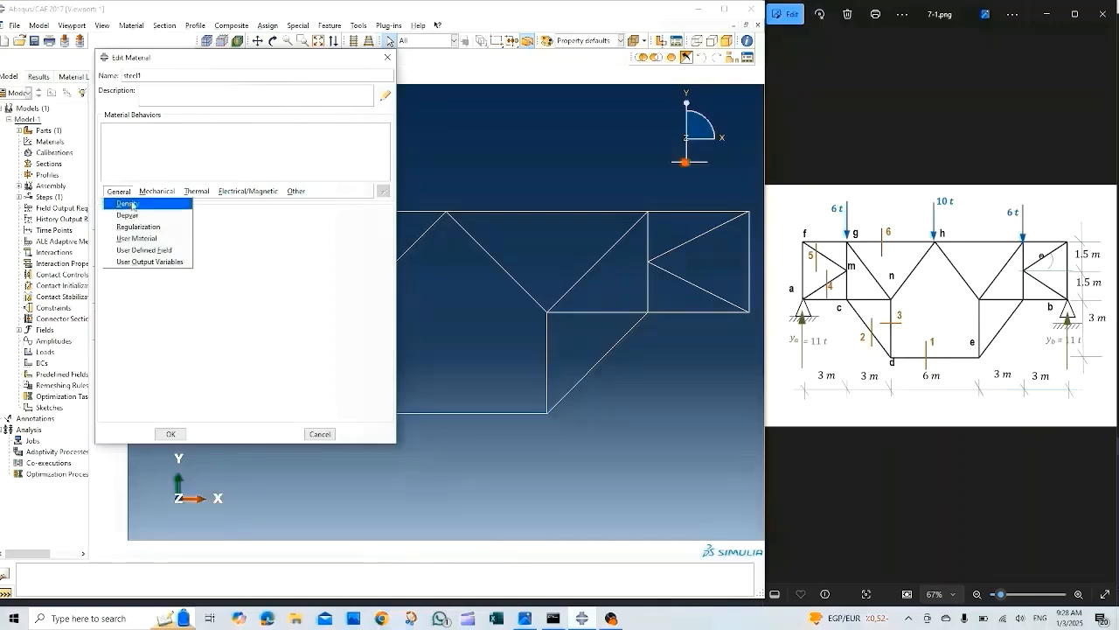
left_click(129, 204)
left_click(141, 306)
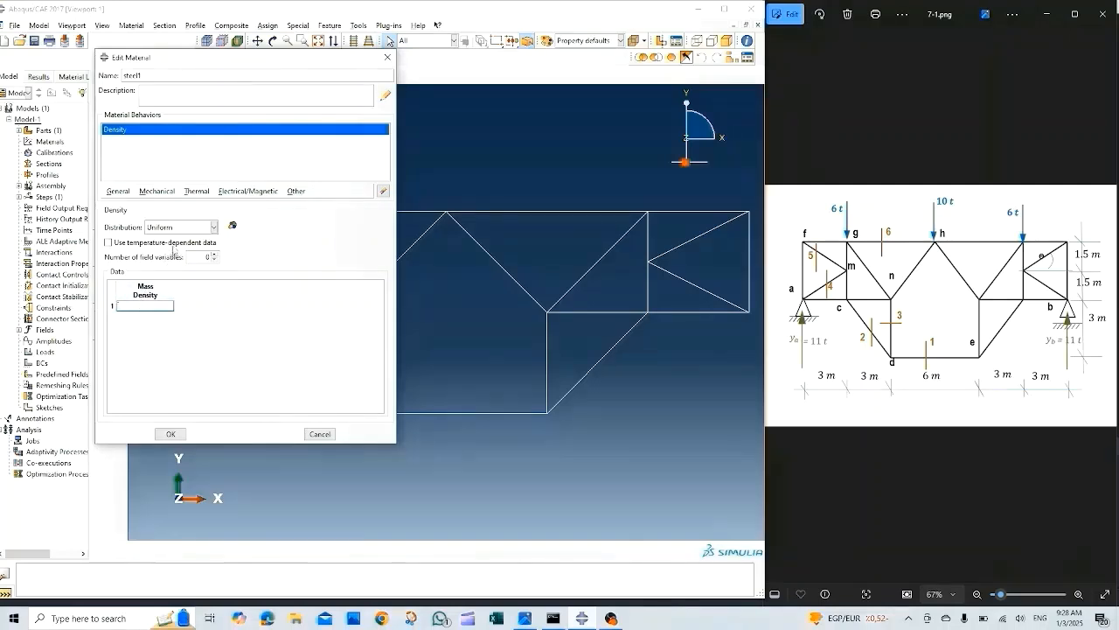
type("7.8e-9")
Give steel1 isotropic elastic behavior with Young's modulus 200000 and Poisson's ratio 0.3, and save the material.
left_click(157, 191)
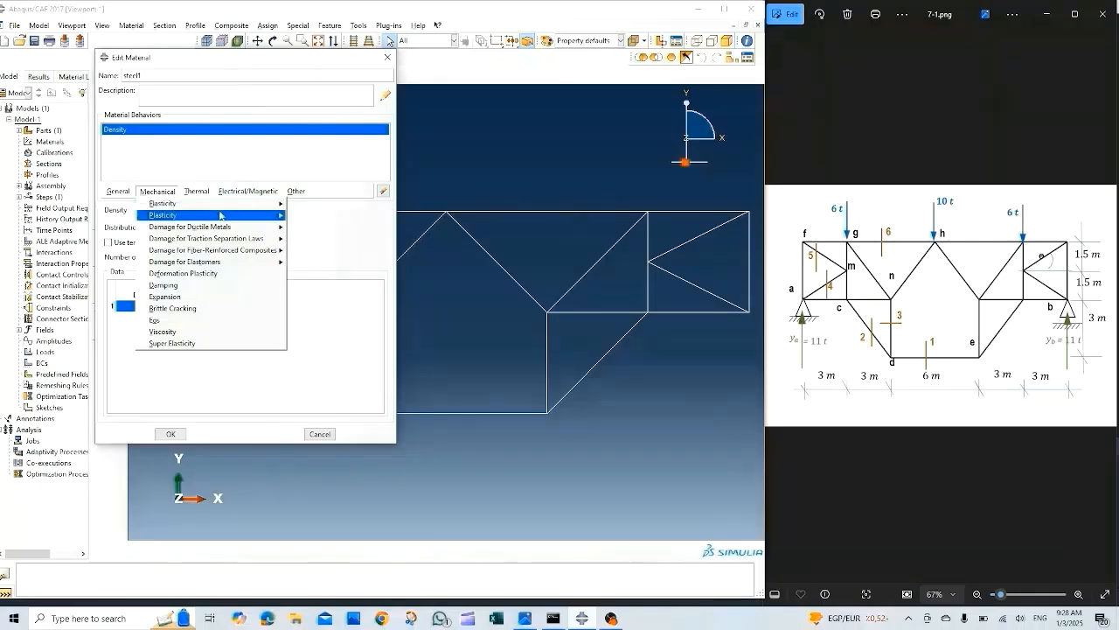
mouse_move(170, 209)
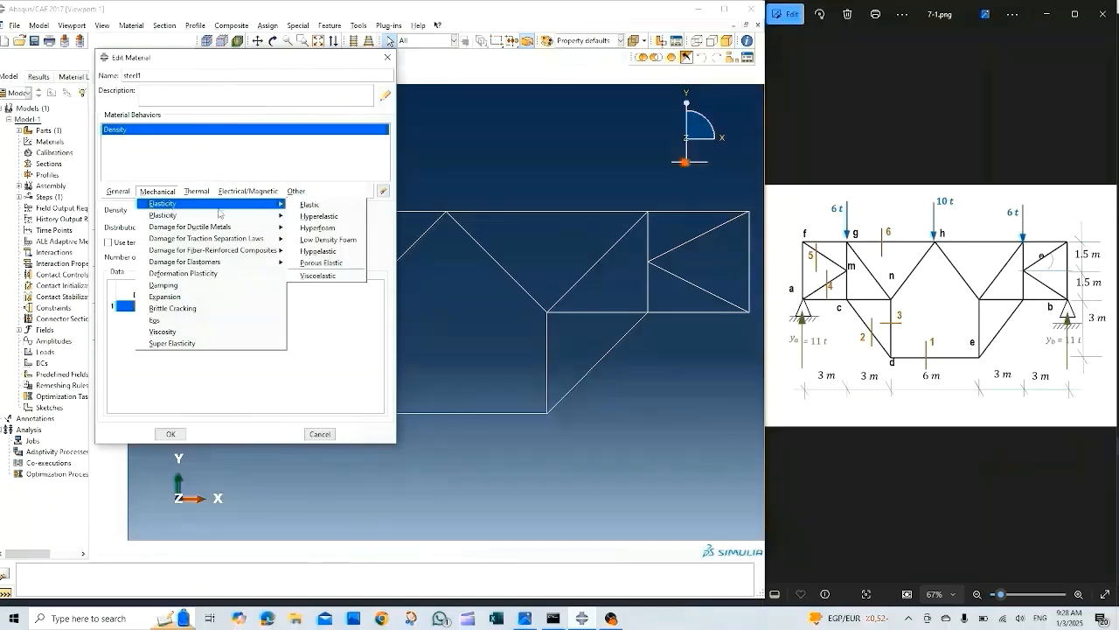
left_click(297, 207)
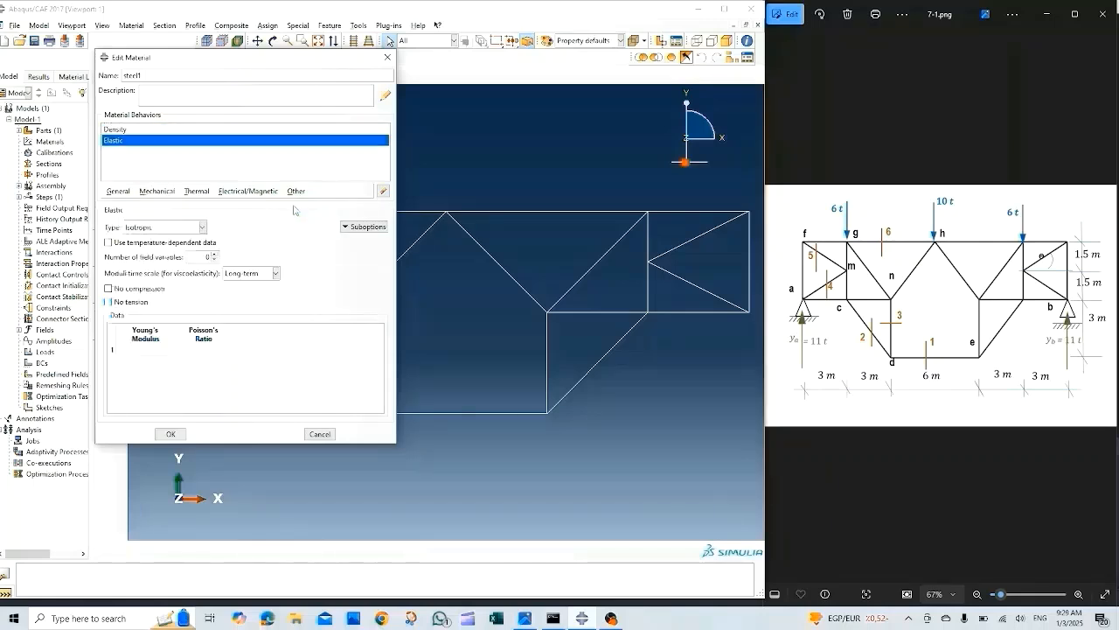
left_click(145, 352)
type("200")
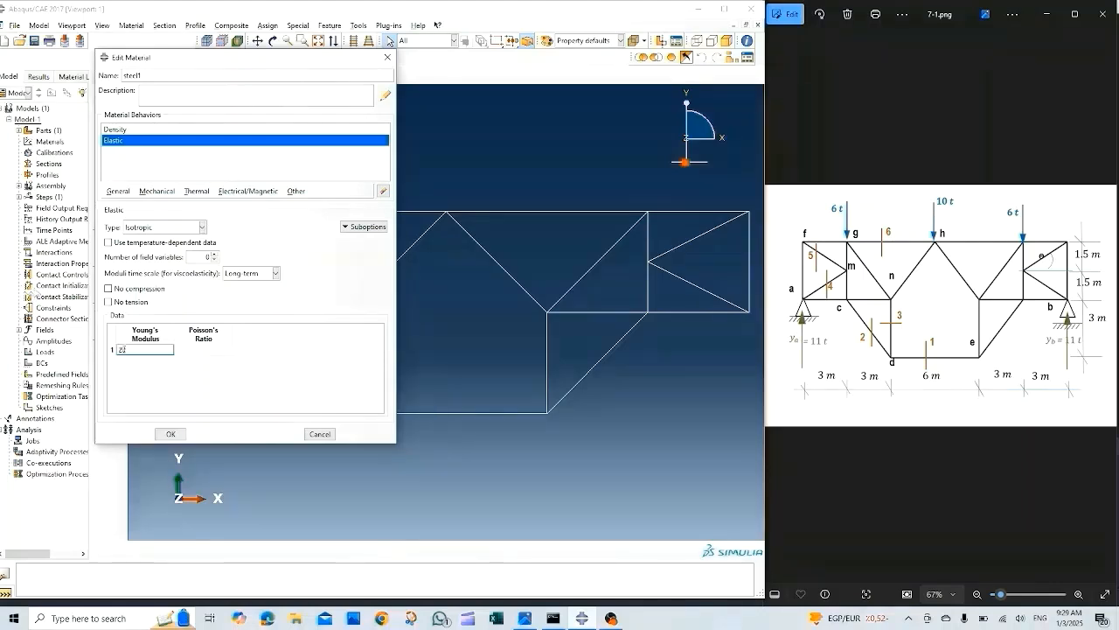
type("00")
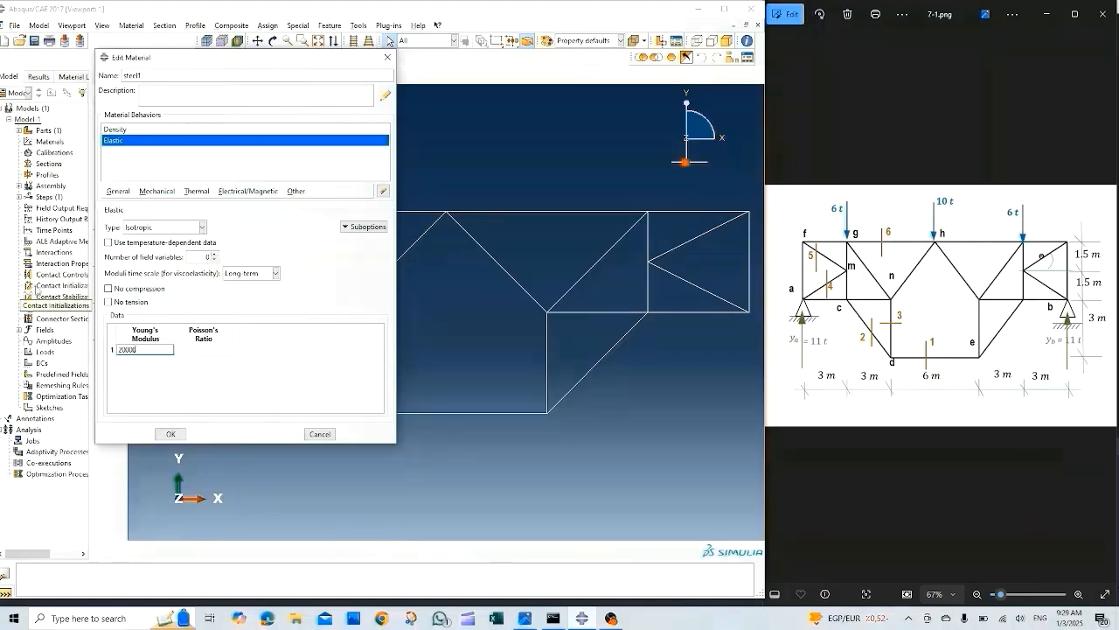
type("0")
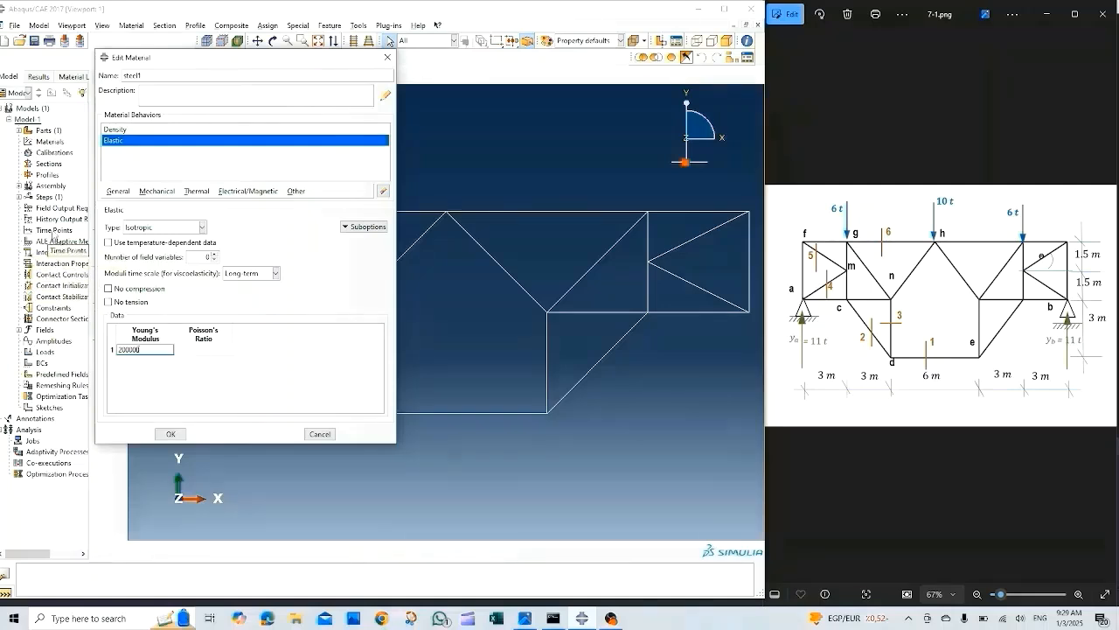
left_click(214, 351)
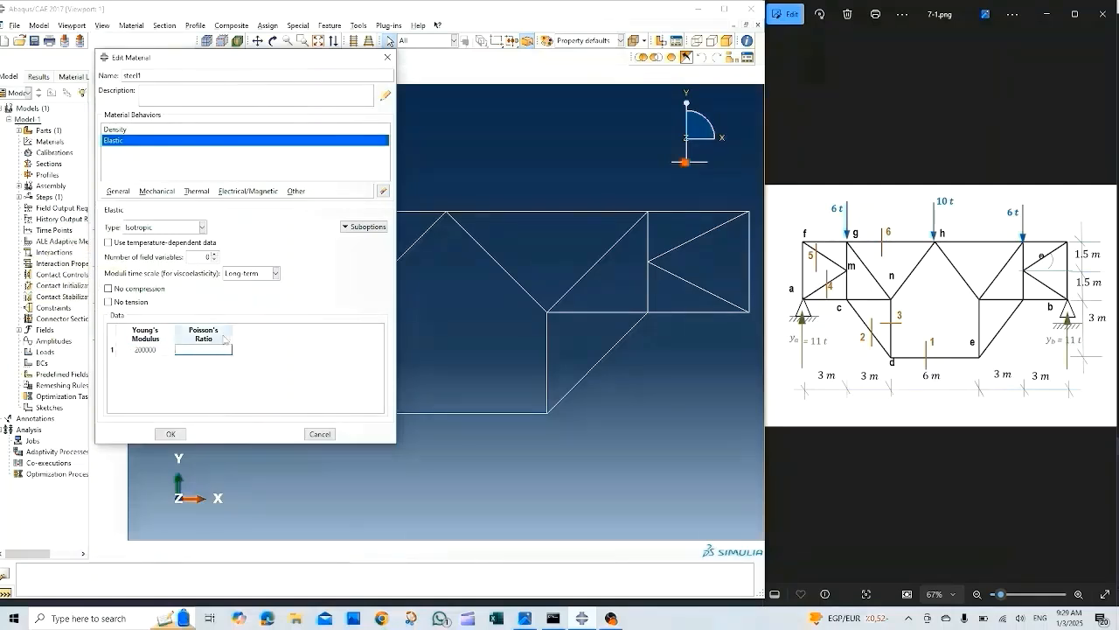
type("0.3")
left_click(168, 435)
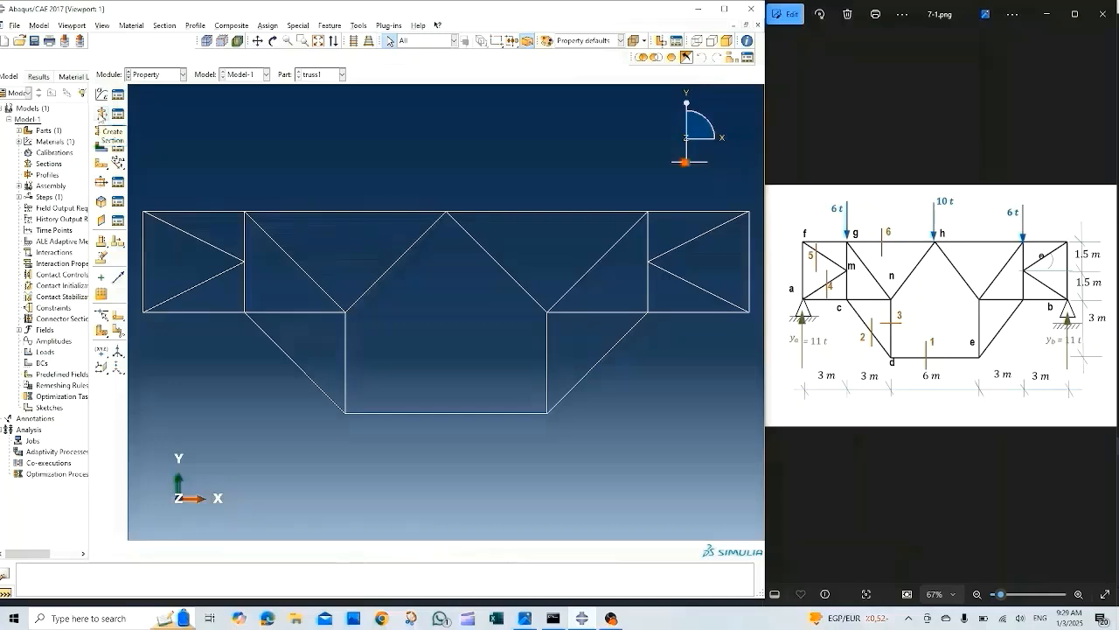
Create a beam-category truss section using steel1 with a cross-sectional area of 4000.
left_click(100, 115)
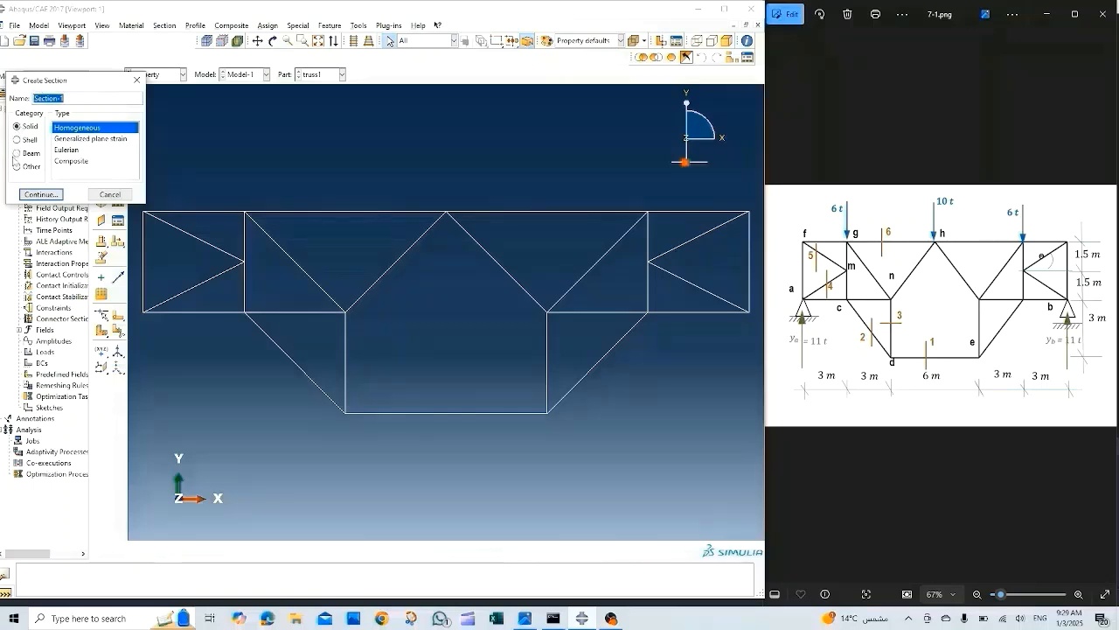
left_click(16, 155)
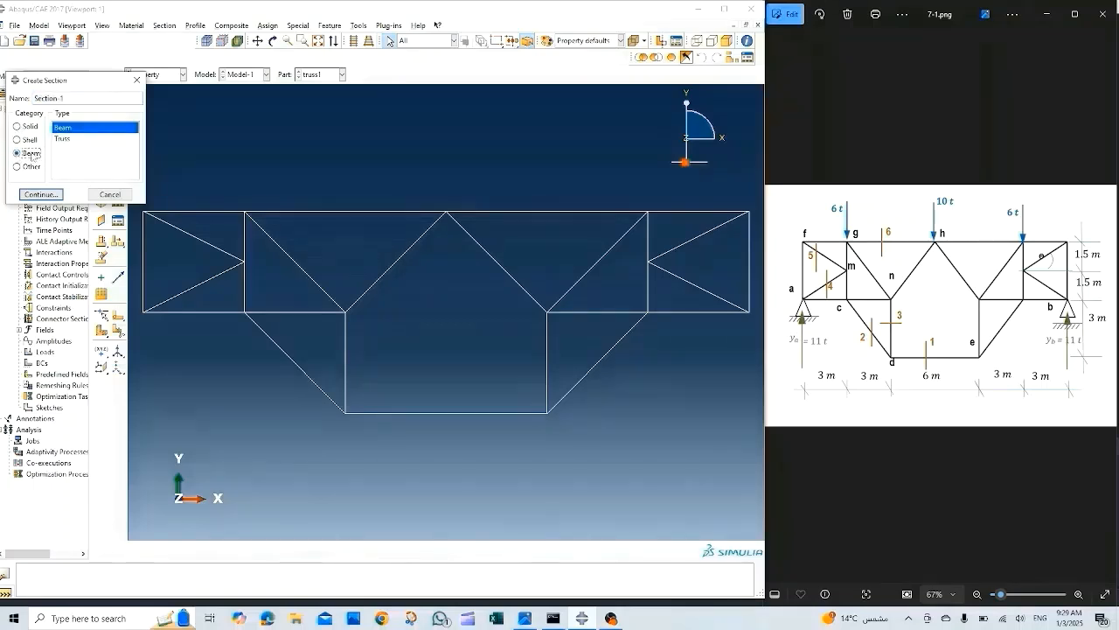
left_click(64, 140)
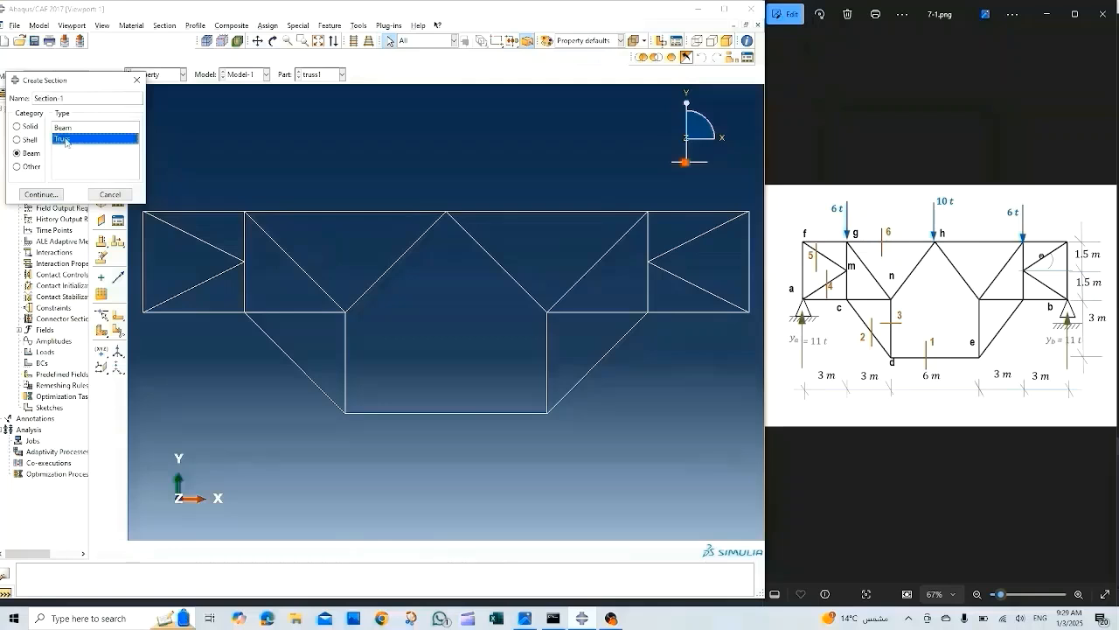
left_click(42, 194)
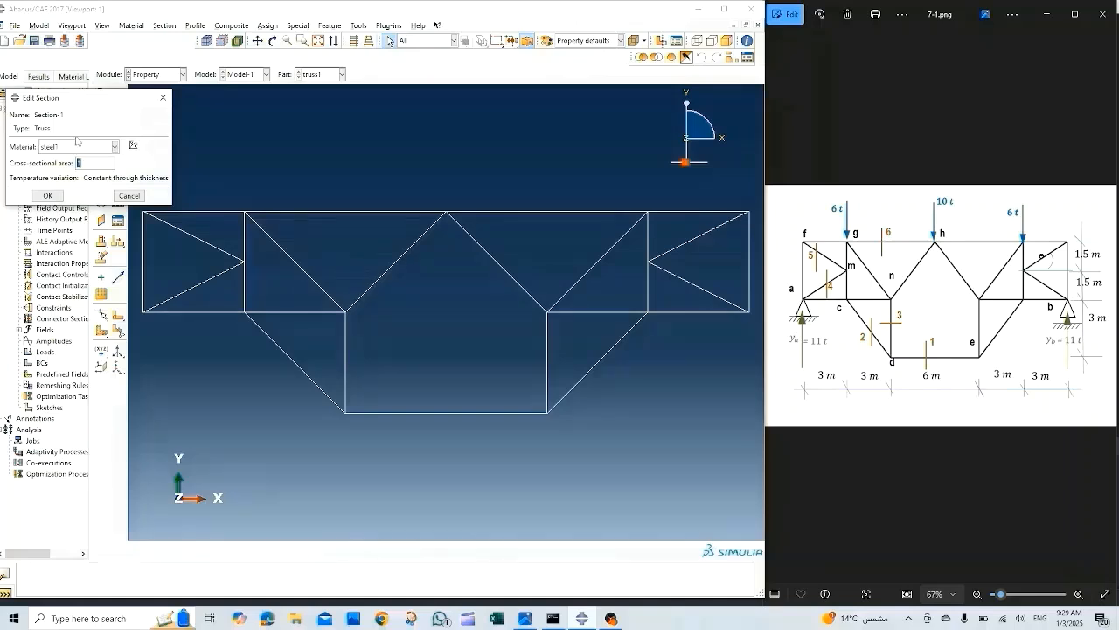
type("4000")
left_click(48, 195)
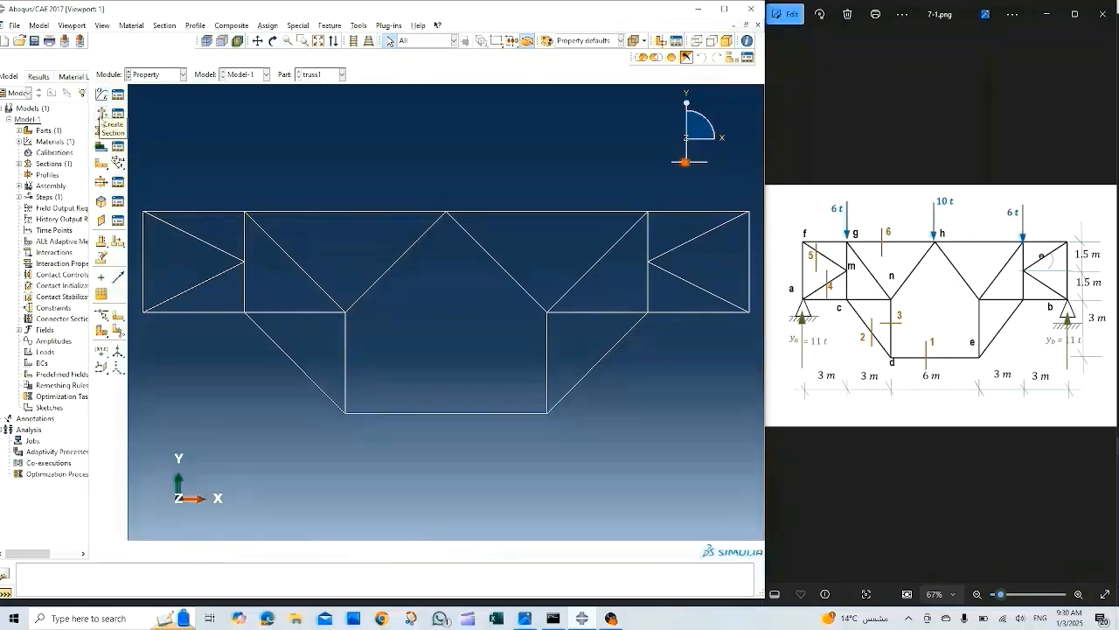
Assign the truss section to all members of the truss, creating a set for the region.
left_click(101, 133)
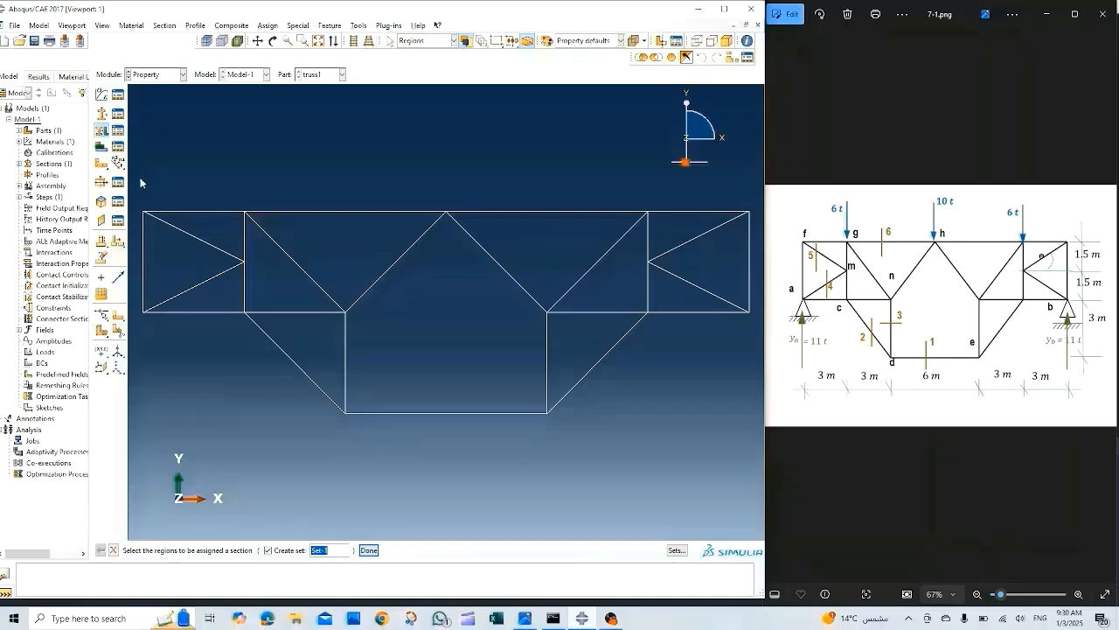
left_click_drag(140, 175, 758, 439)
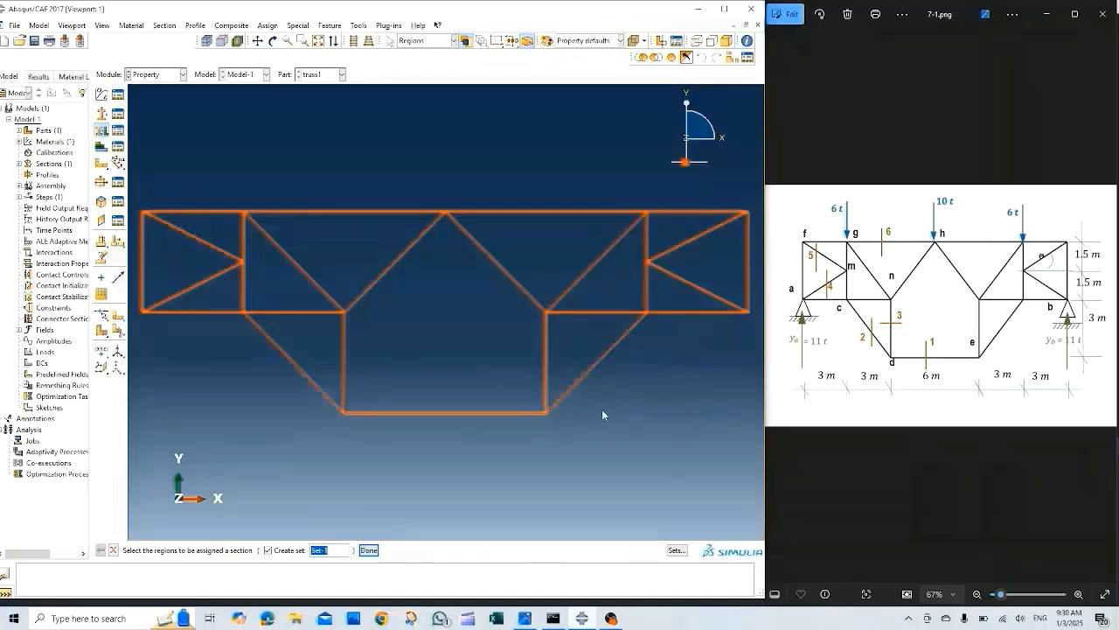
left_click(368, 549)
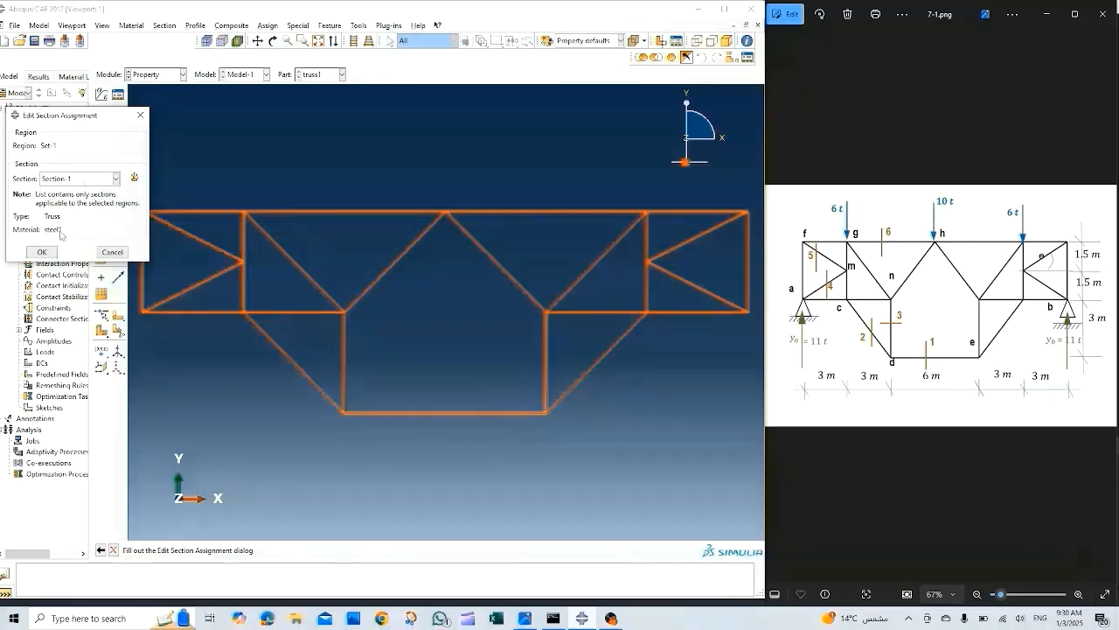
left_click(41, 251)
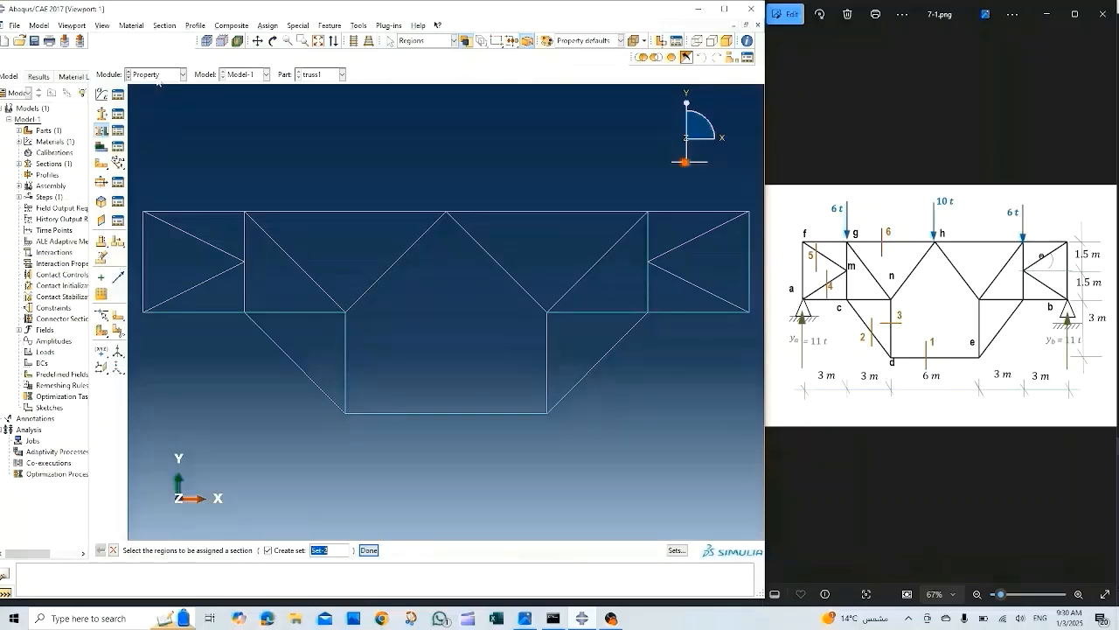
Create a dependent instance of the truss1 part in the assembly.
left_click(183, 77)
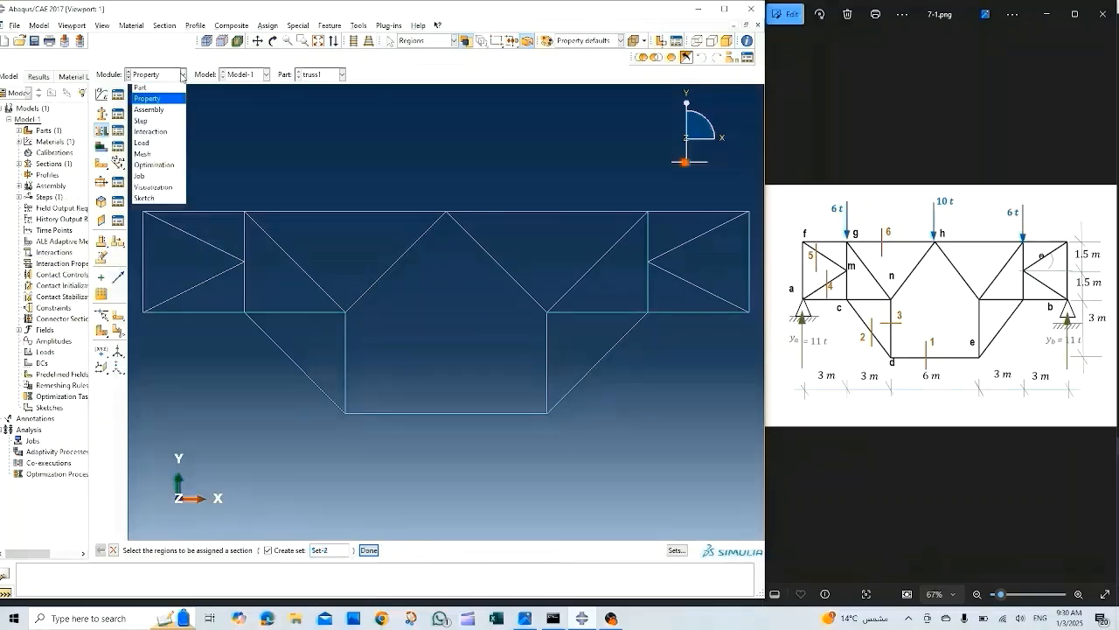
left_click(149, 109)
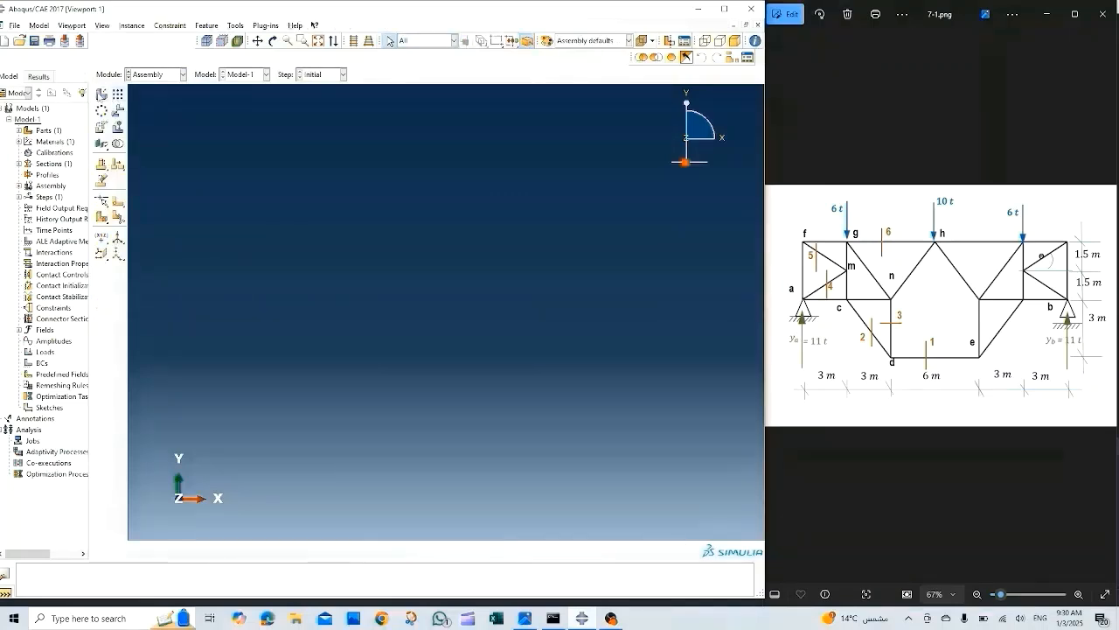
left_click(101, 94)
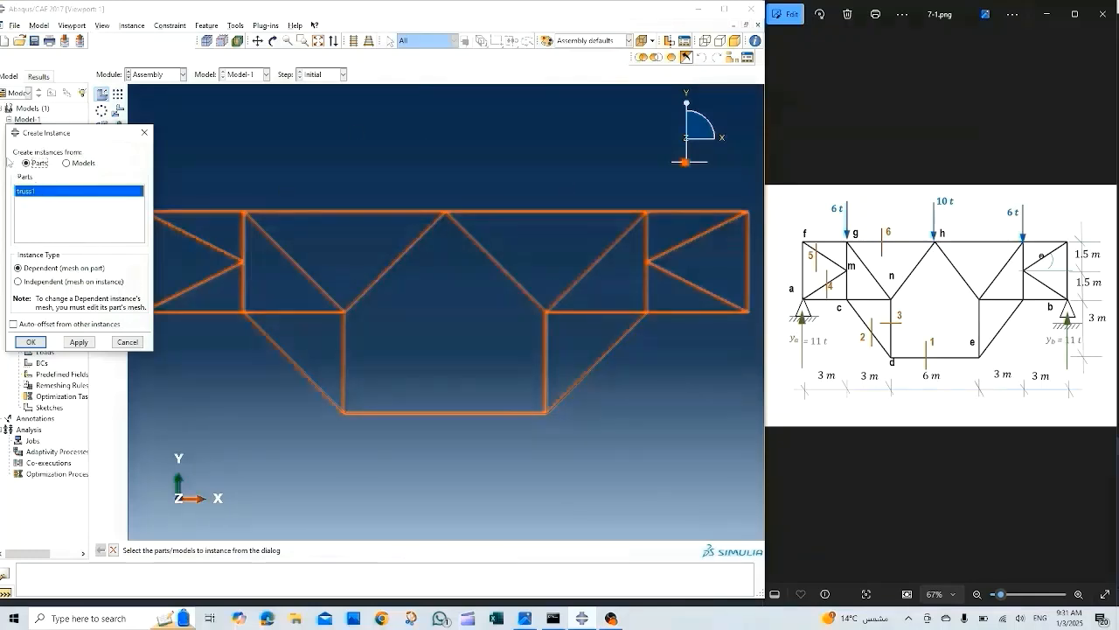
left_click(30, 342)
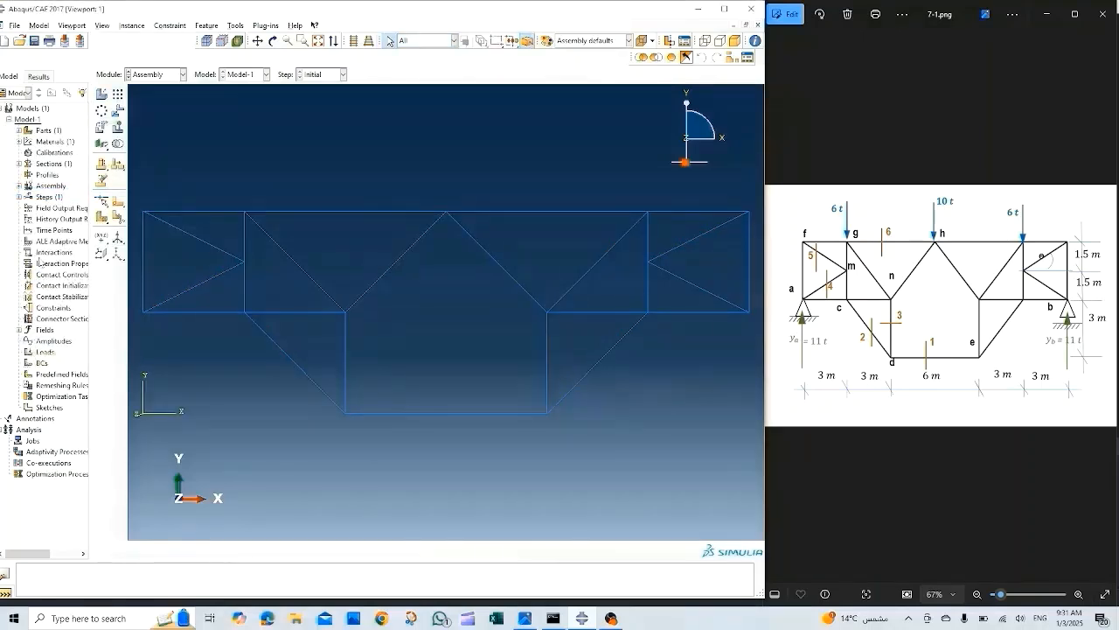
Create a Static, General analysis step after the Initial step, keeping the default settings.
left_click(184, 75)
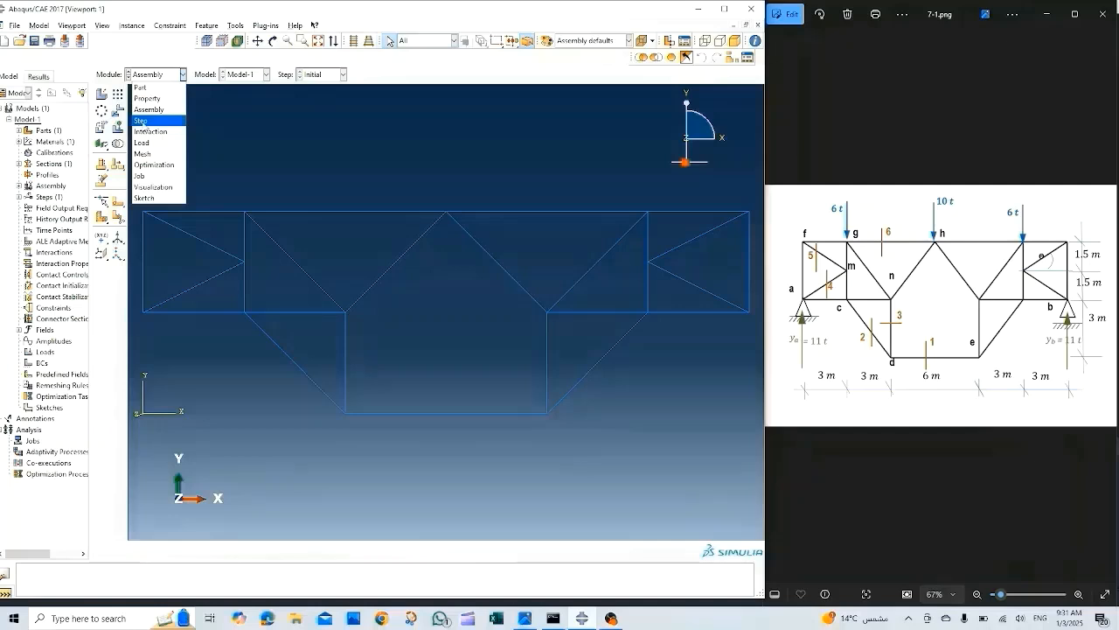
left_click(142, 120)
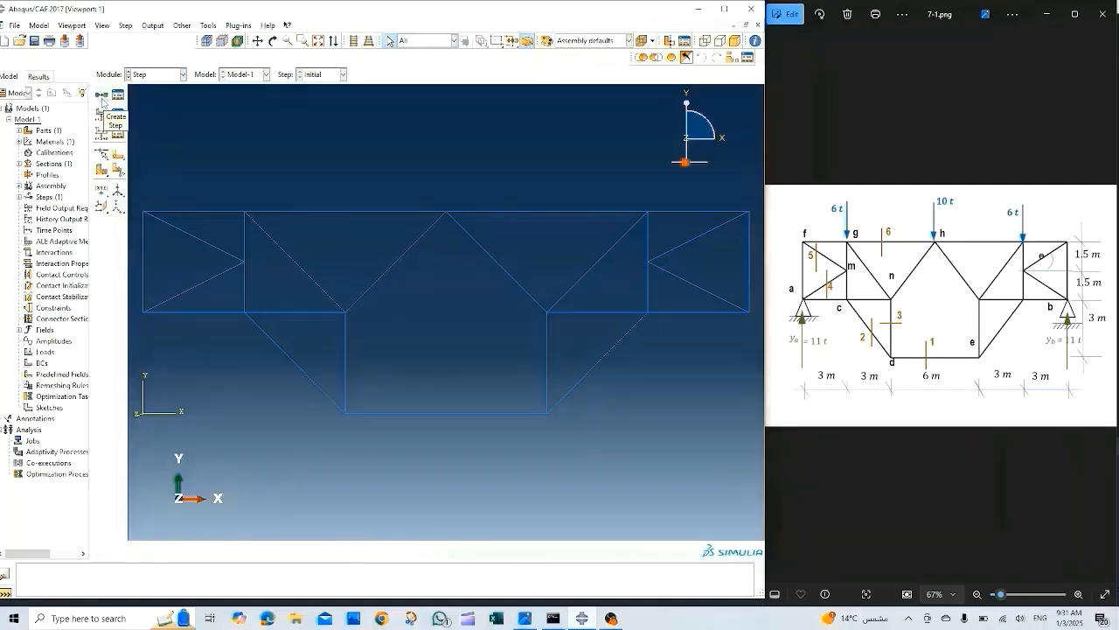
left_click(102, 94)
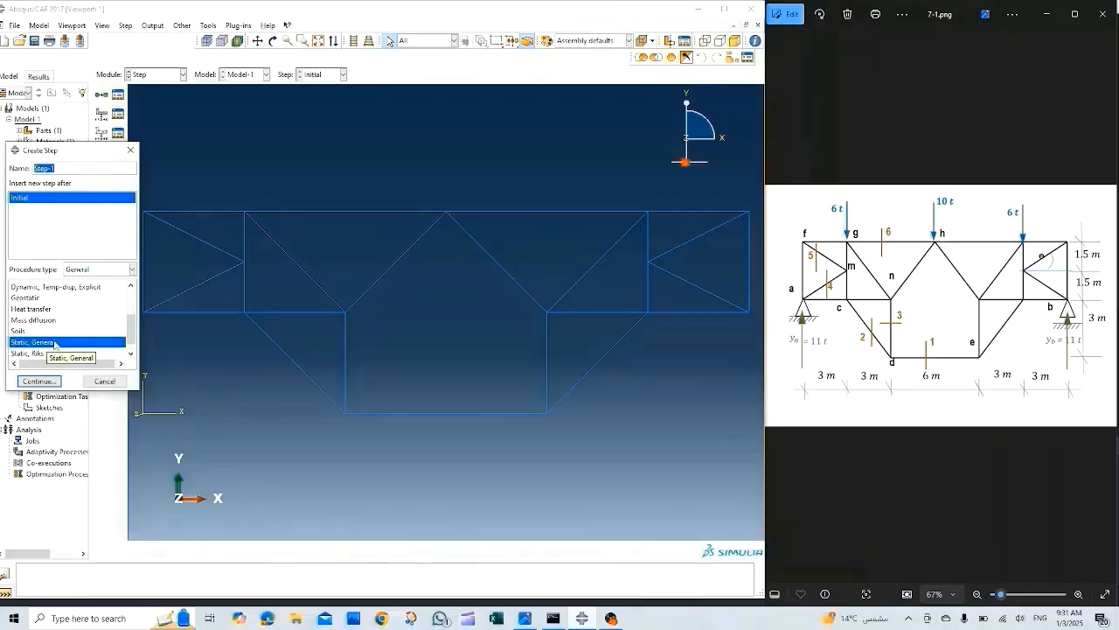
left_click(44, 382)
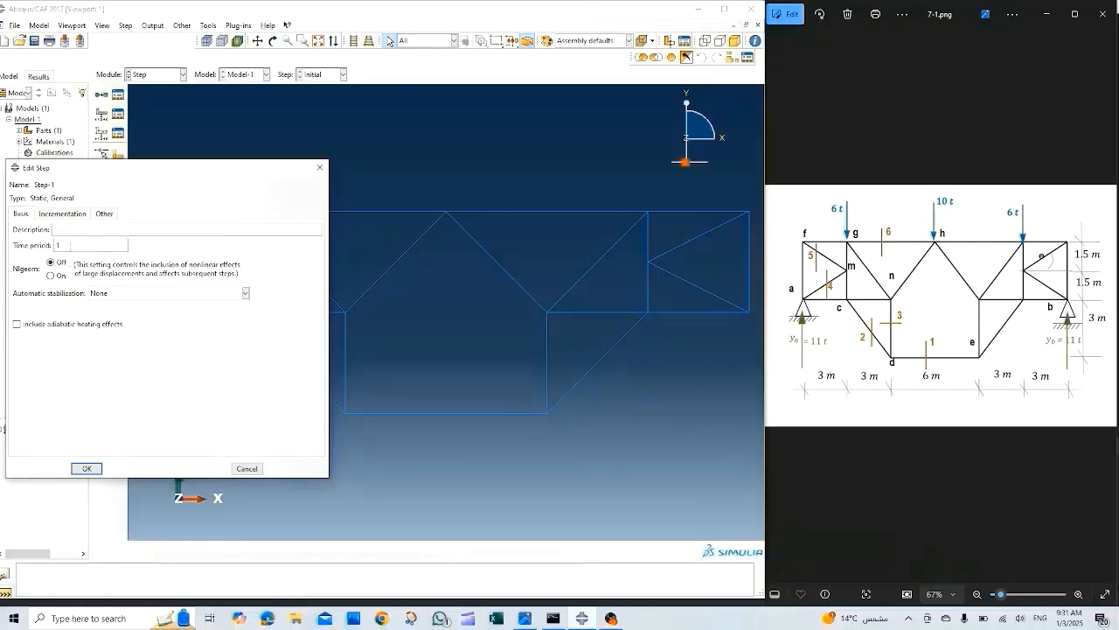
left_click(86, 468)
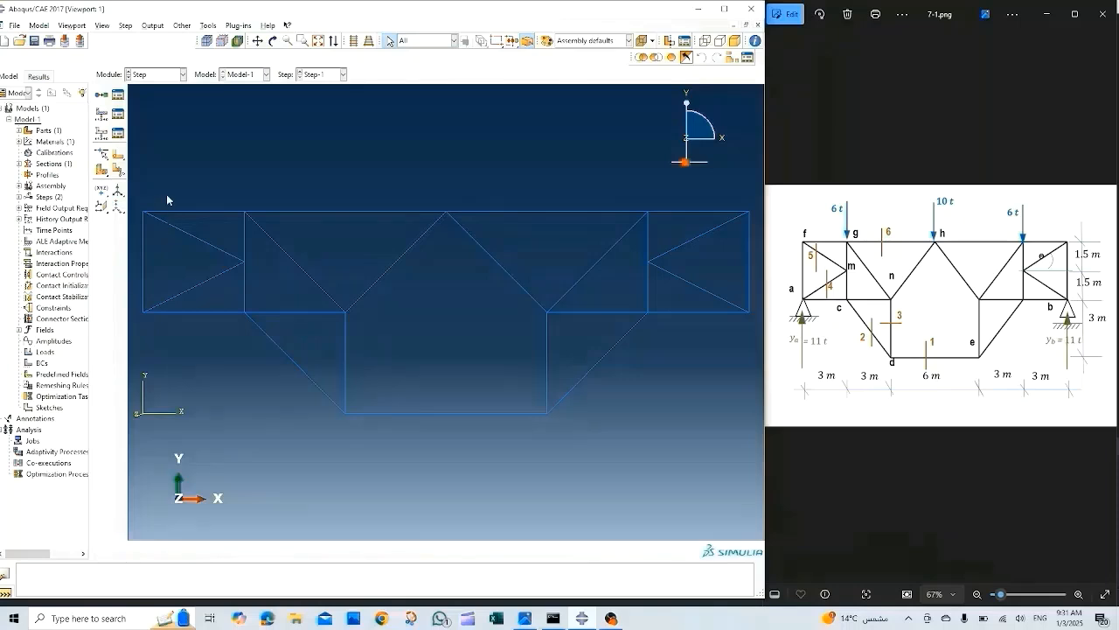
In the Load module, define a mechanical Displacement/Rotation boundary condition named BC-a in the Initial step.
left_click(182, 75)
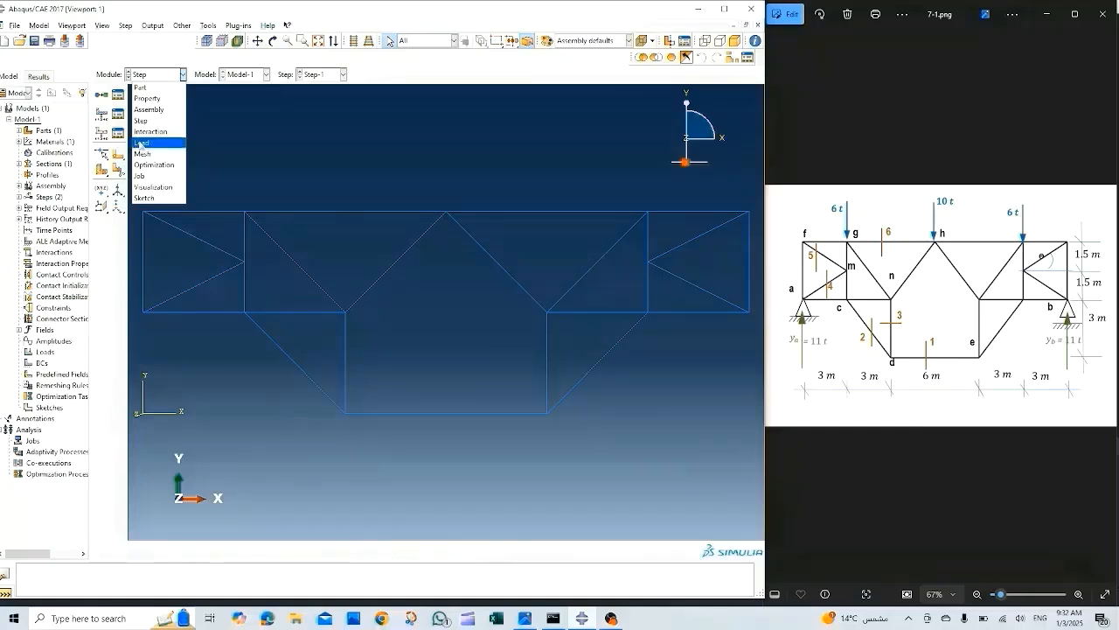
left_click(140, 143)
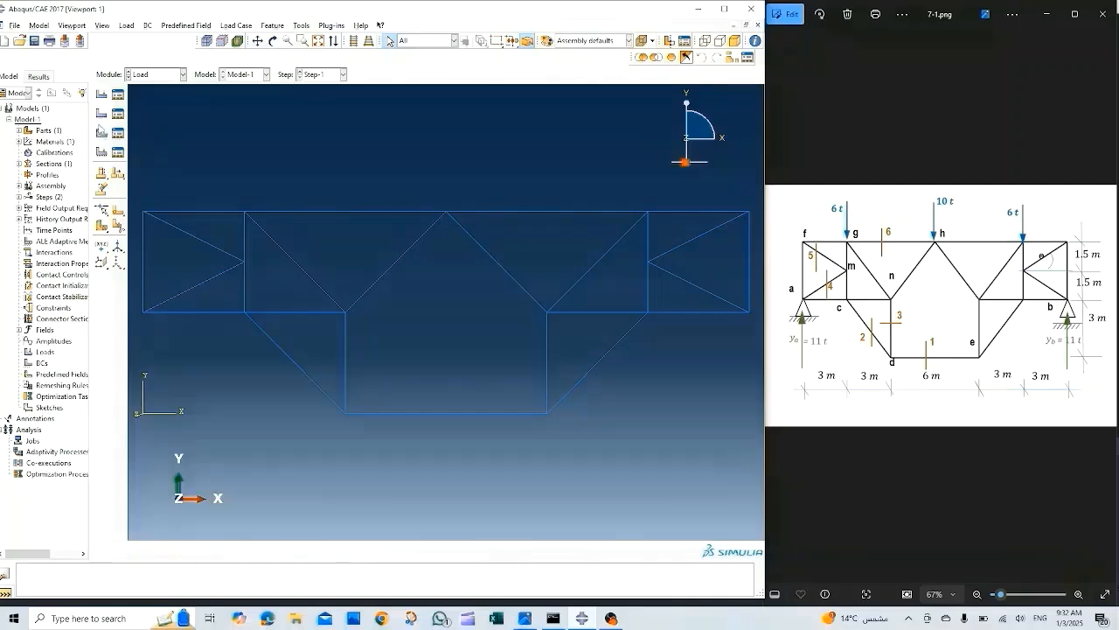
left_click(98, 114)
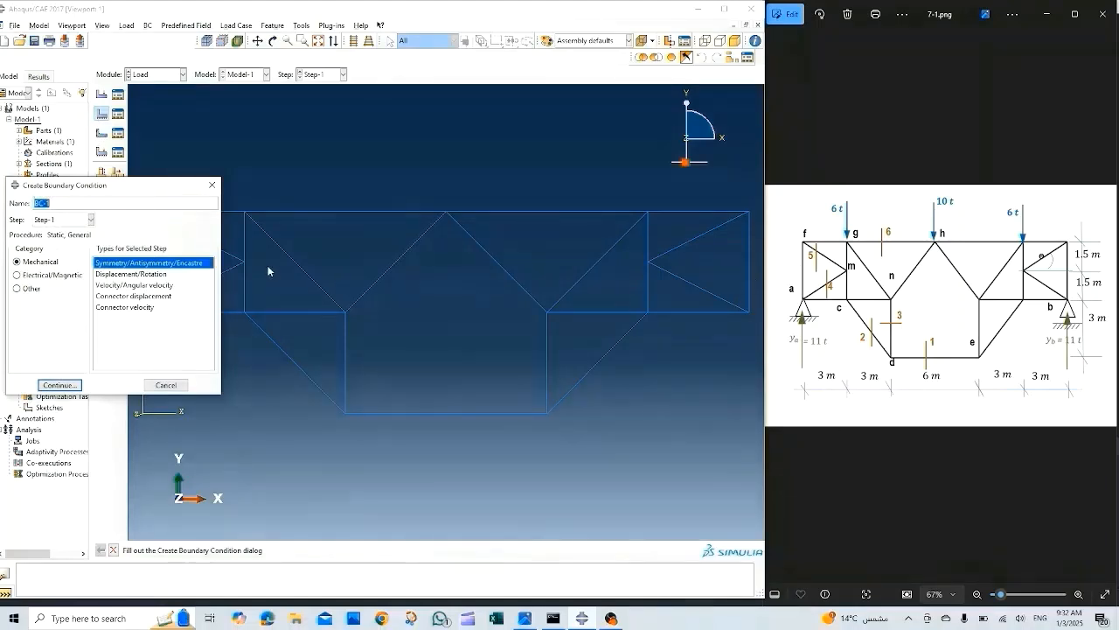
left_click(50, 203)
key("BackSpace")
key("BackSpace")
type("a")
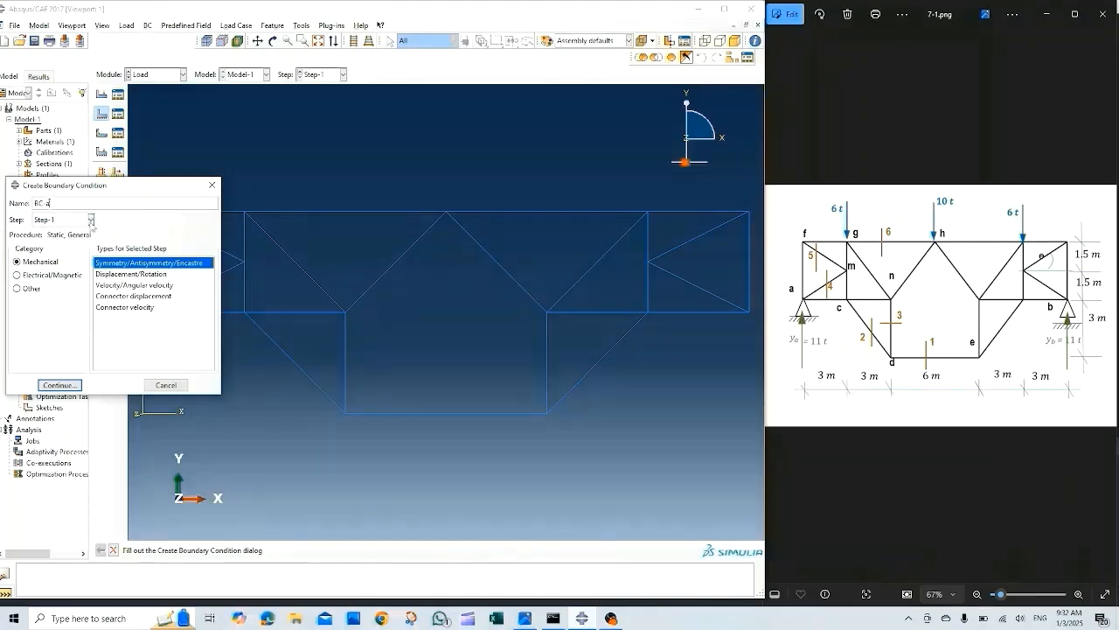
left_click(90, 220)
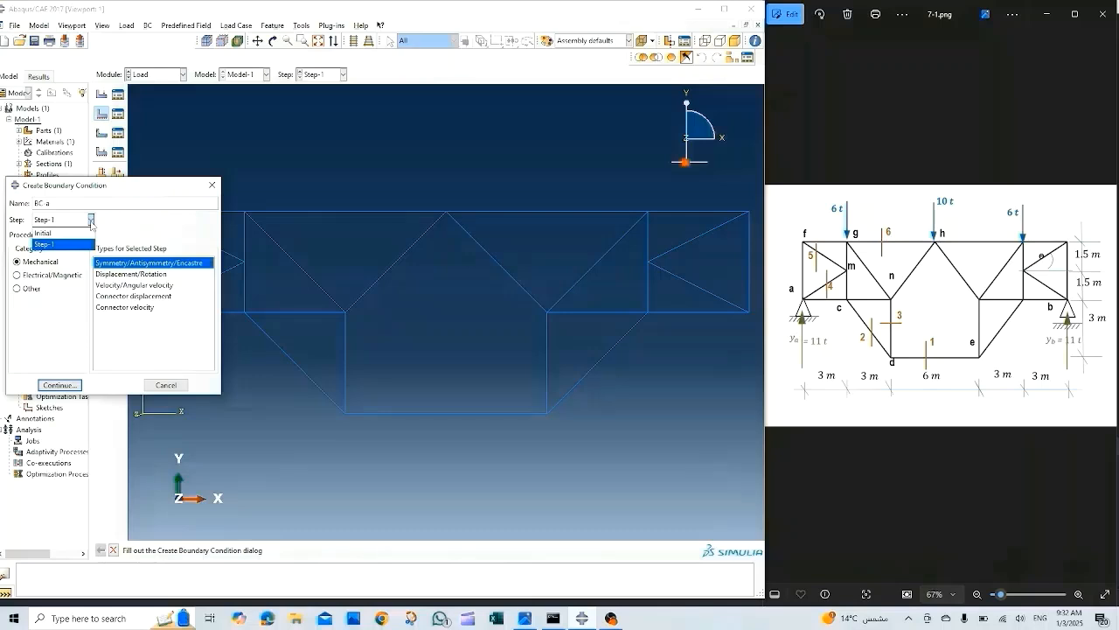
left_click(66, 233)
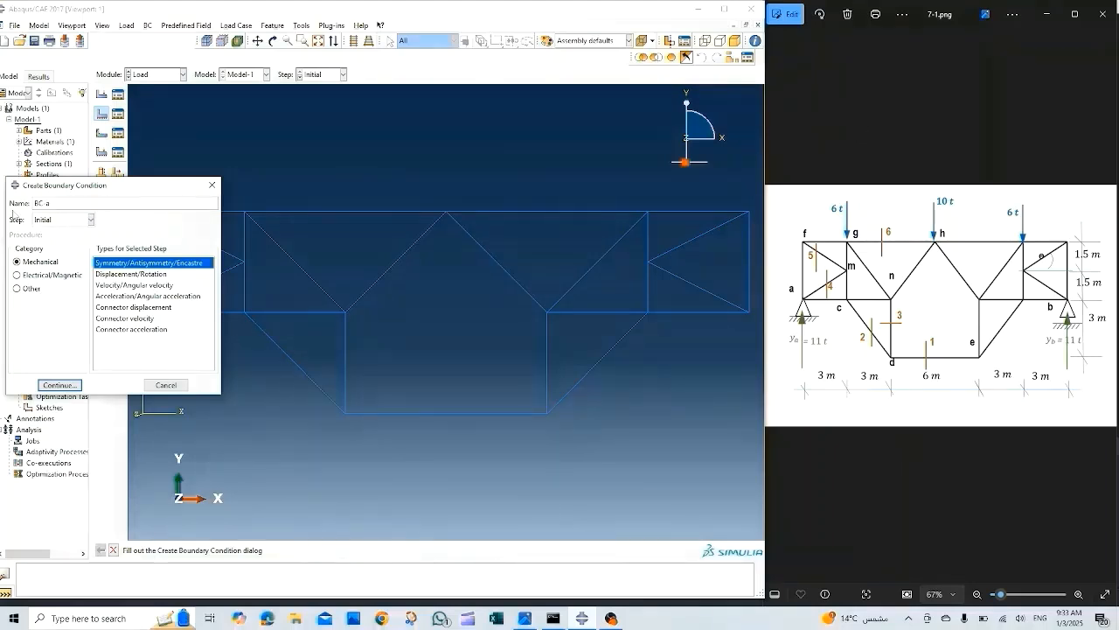
left_click(128, 274)
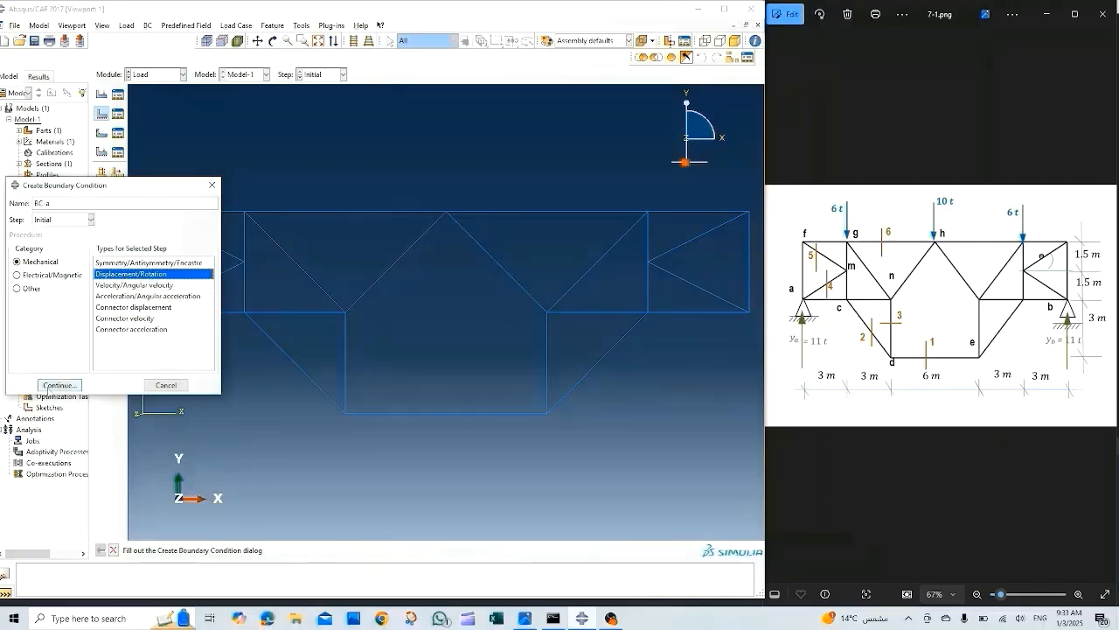
left_click(50, 387)
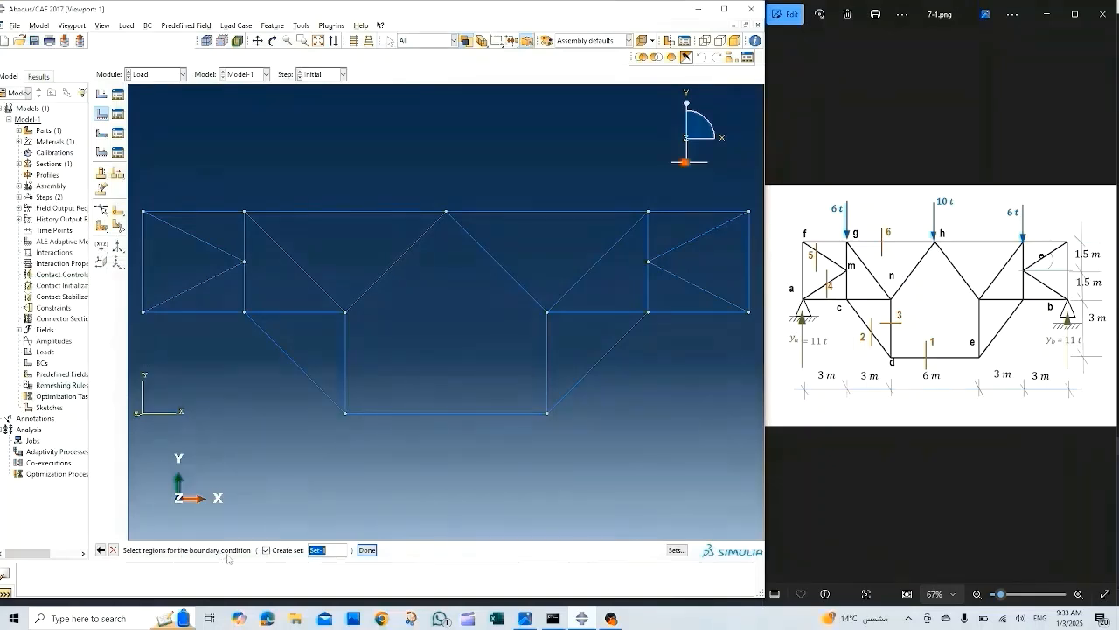
Apply BC-a to the left support node a, creating a set, and constrain U1, U2, U3, UR1 and UR2.
left_click(143, 312)
left_click(367, 550)
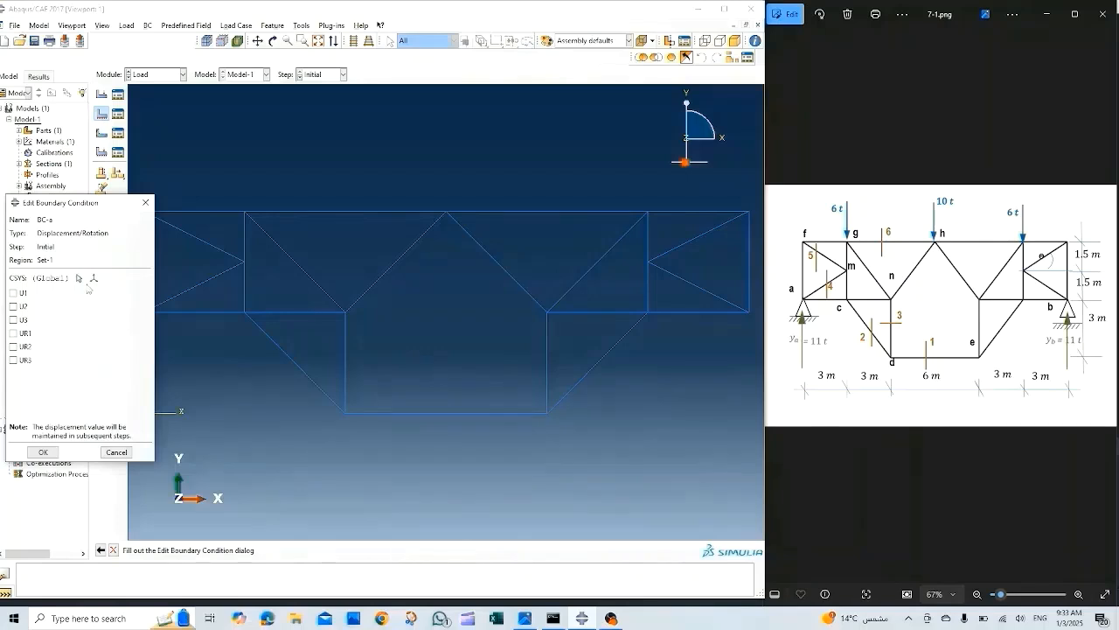
left_click(14, 293)
left_click(14, 319)
left_click(13, 306)
left_click(13, 333)
left_click(13, 346)
left_click(44, 452)
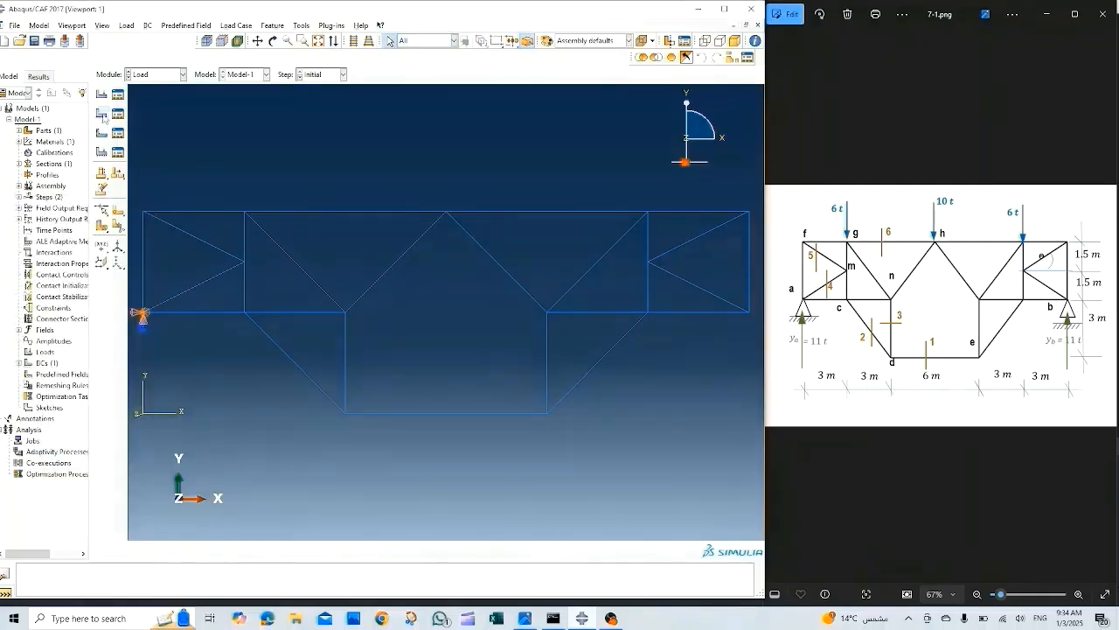
Create a Displacement/Rotation boundary condition named BC-b in the Initial step at the right support node b.
left_click(103, 115)
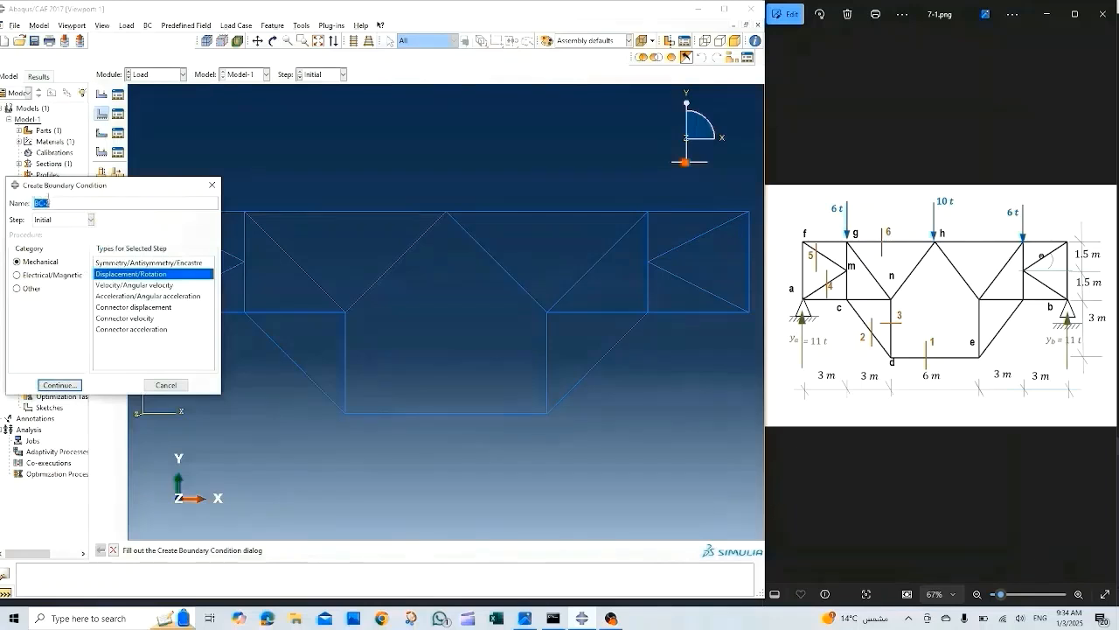
left_click_drag(46, 203, 51, 202)
type("b")
left_click(59, 384)
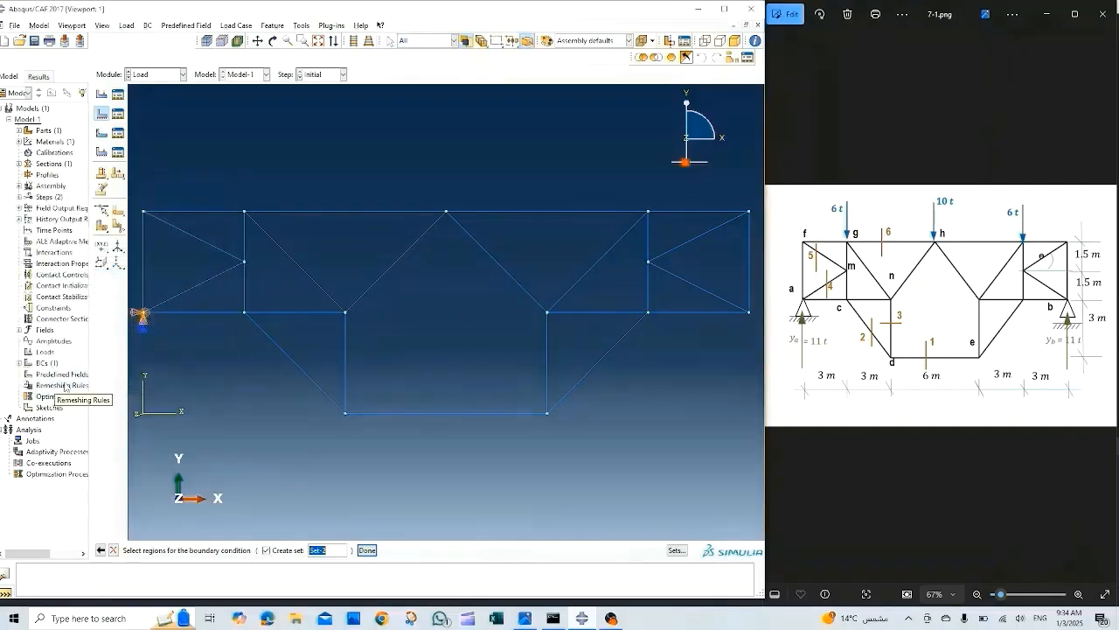
left_click(748, 317)
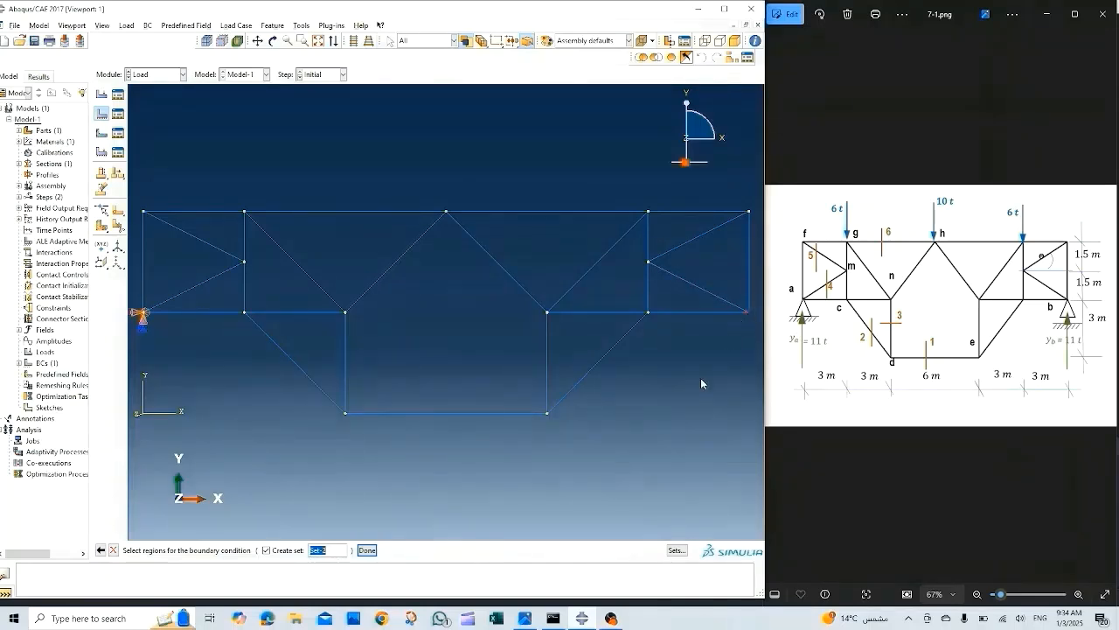
left_click(366, 550)
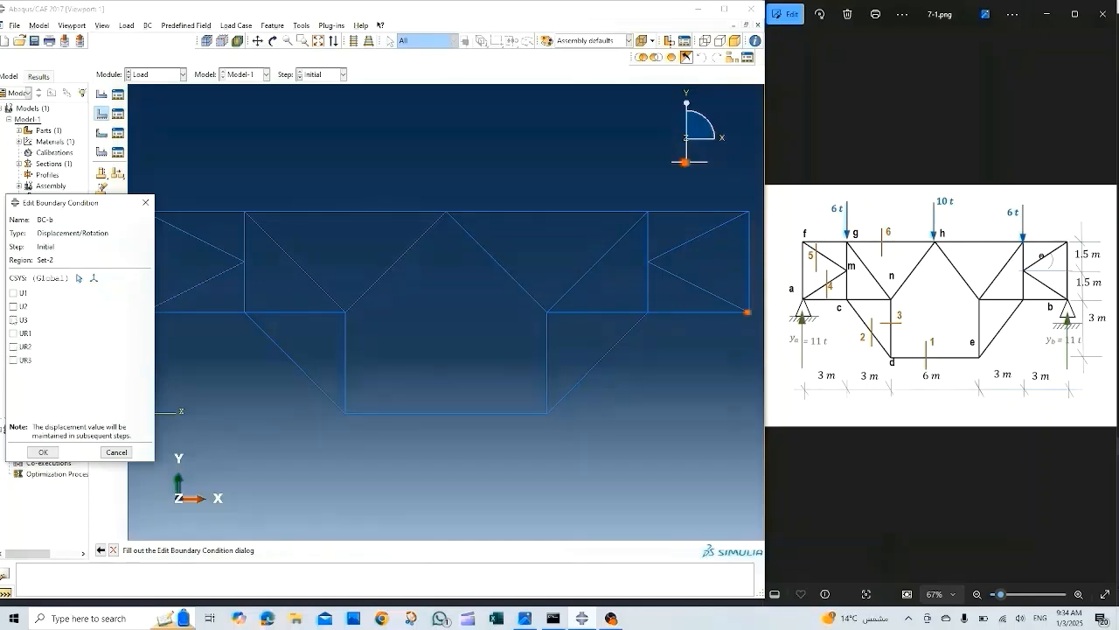
Constrain U2, U3, UR1 and UR2 for BC-b, leaving U1 and UR3 free.
left_click(12, 306)
left_click(12, 321)
left_click(12, 333)
left_click(12, 347)
left_click(51, 451)
left_click(42, 452)
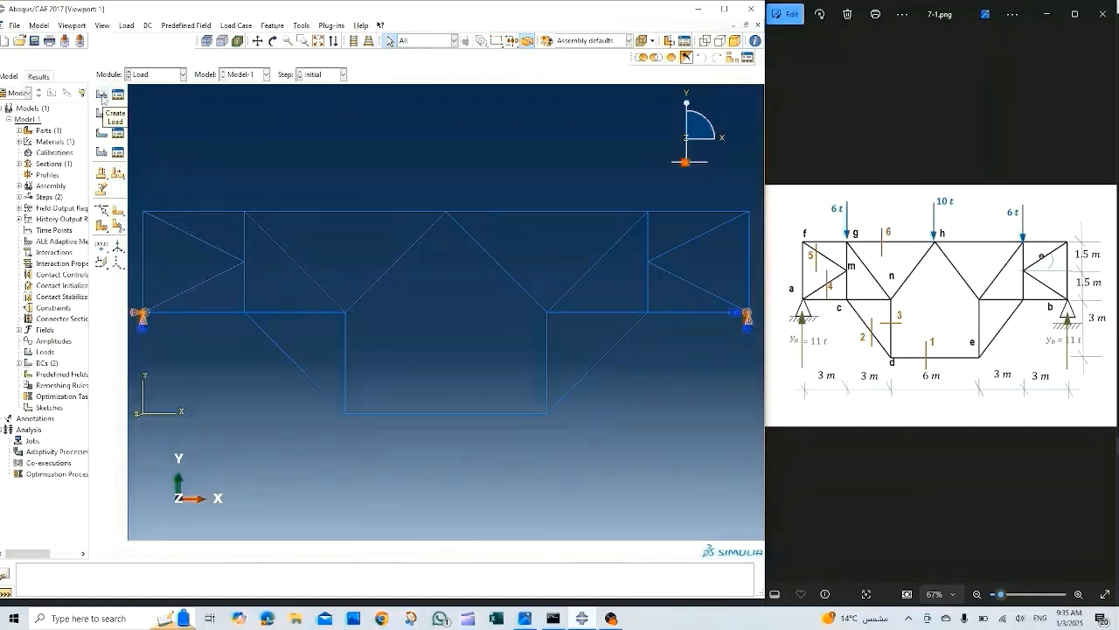
Define a mechanical concentrated force named Load-10 in Step-1.
left_click(102, 97)
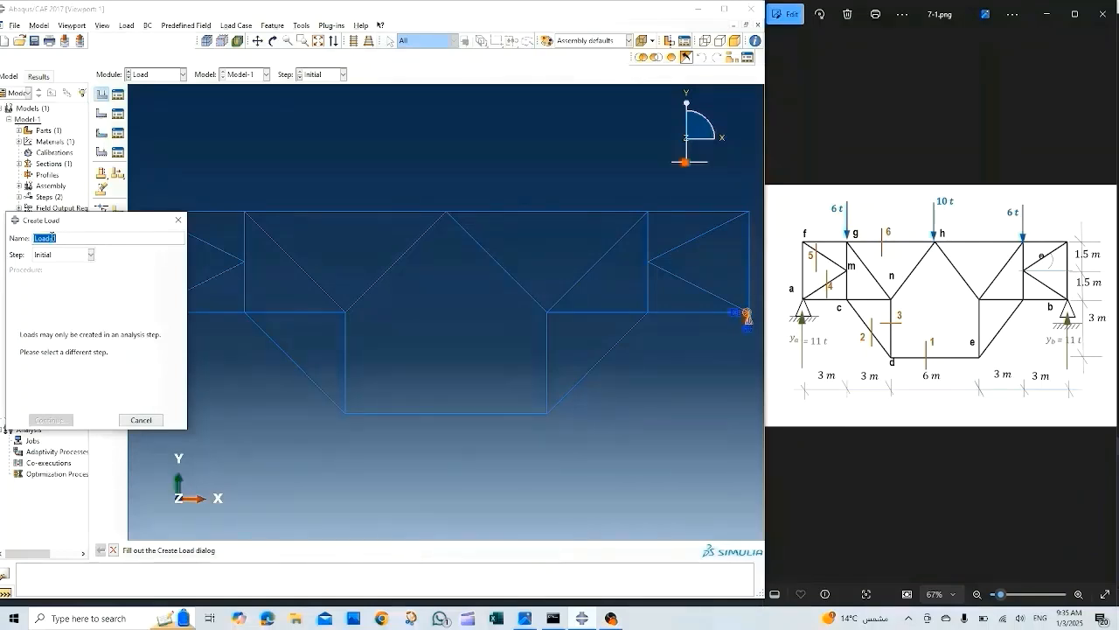
left_click(55, 238)
type("0")
left_click(91, 254)
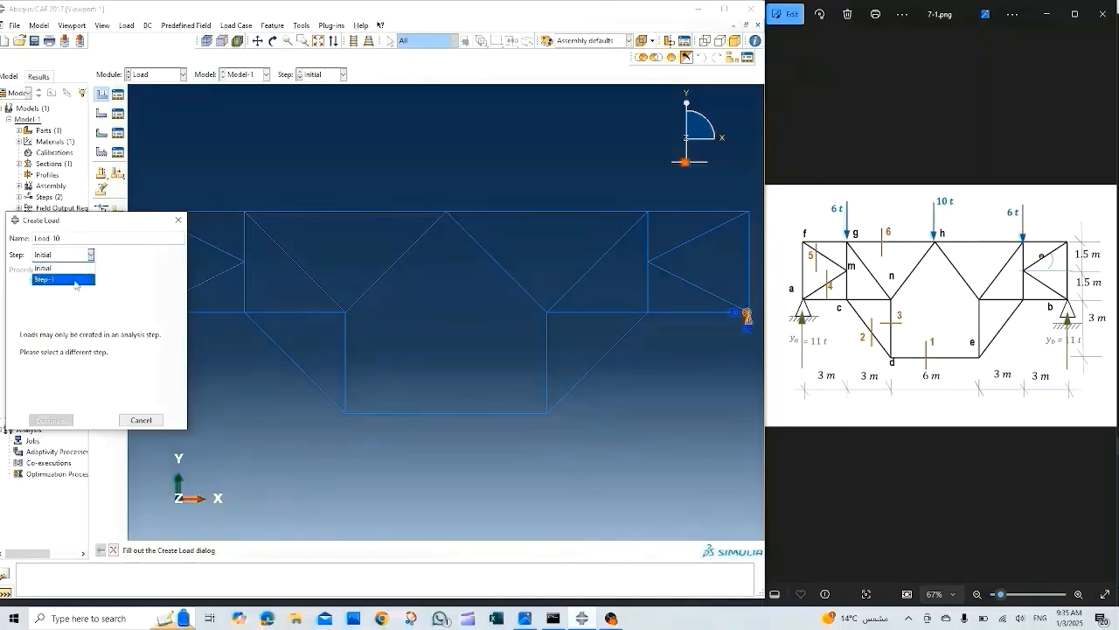
left_click(76, 280)
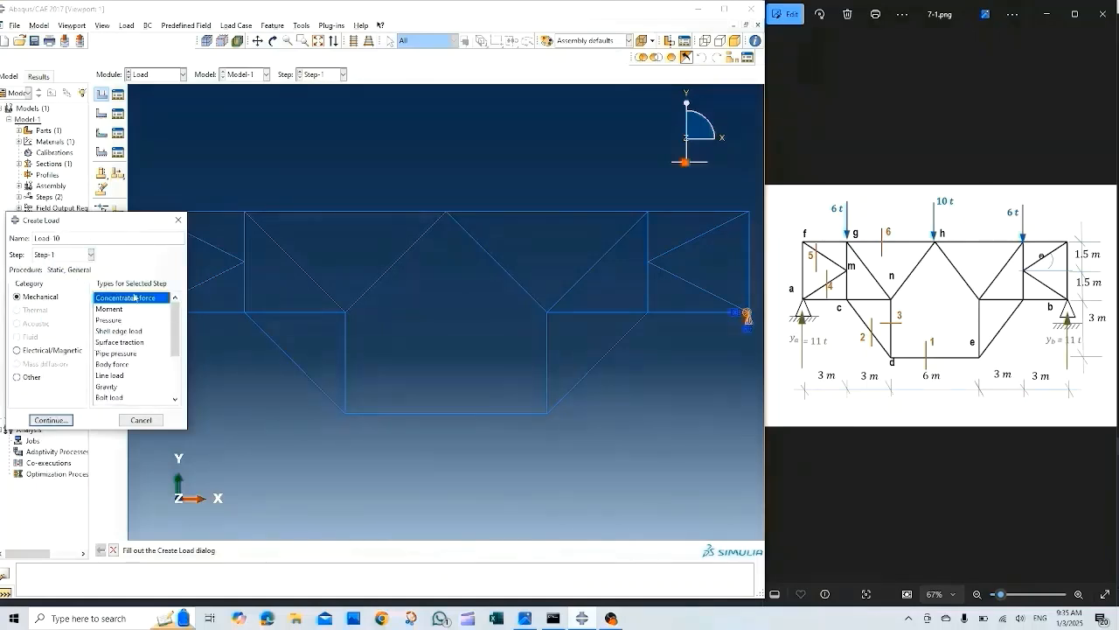
left_click(58, 422)
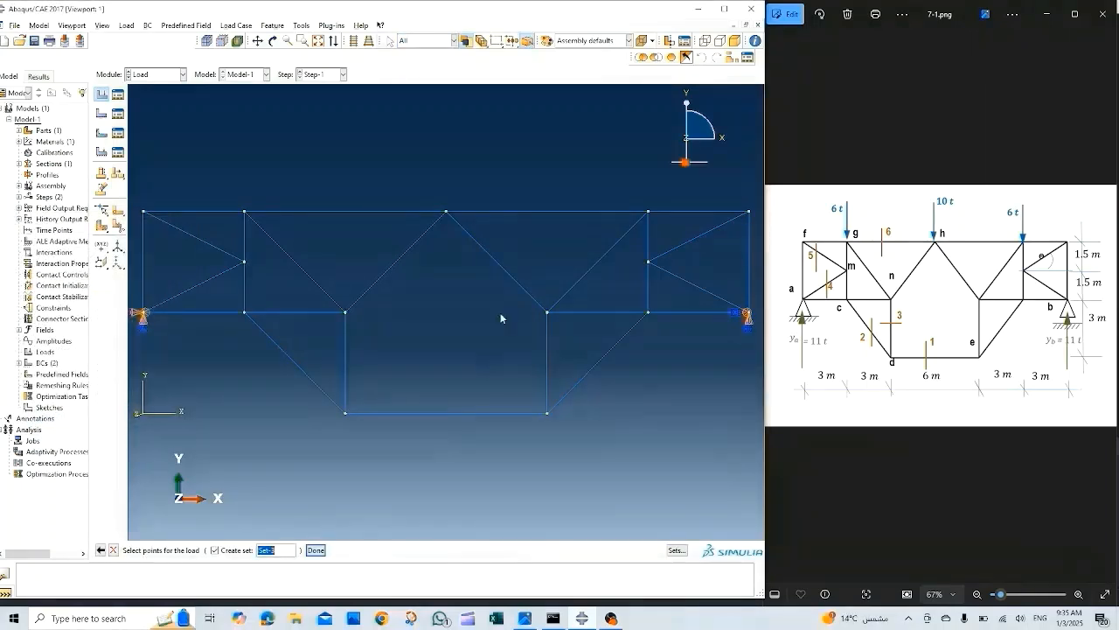
Apply Load-10 at the middle top-chord node h with CF2 set to -10.
left_click(446, 212)
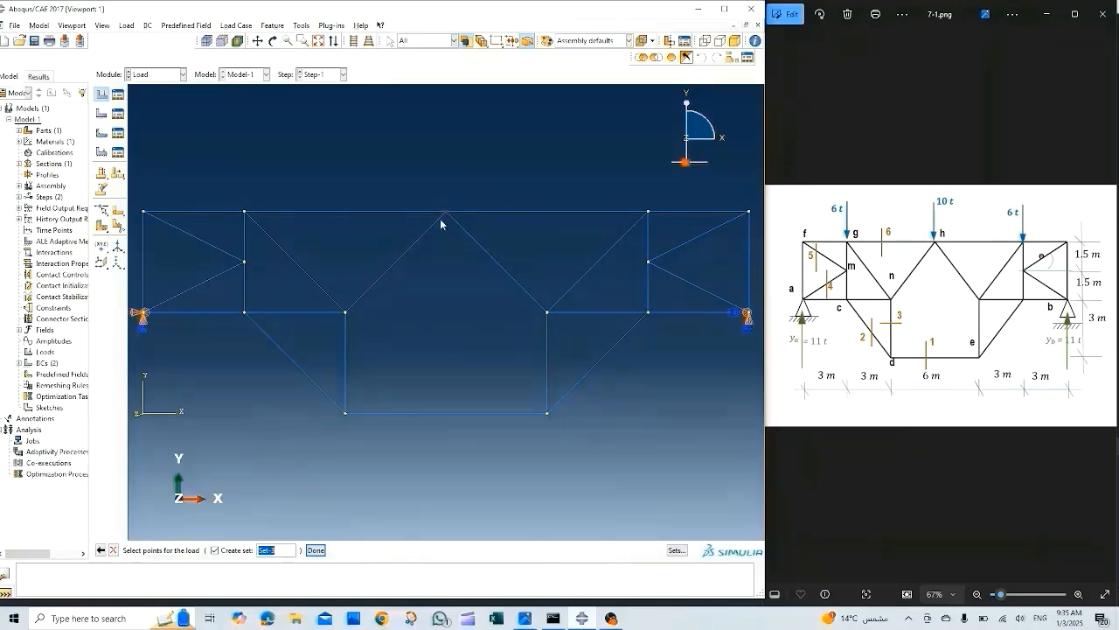
left_click(315, 550)
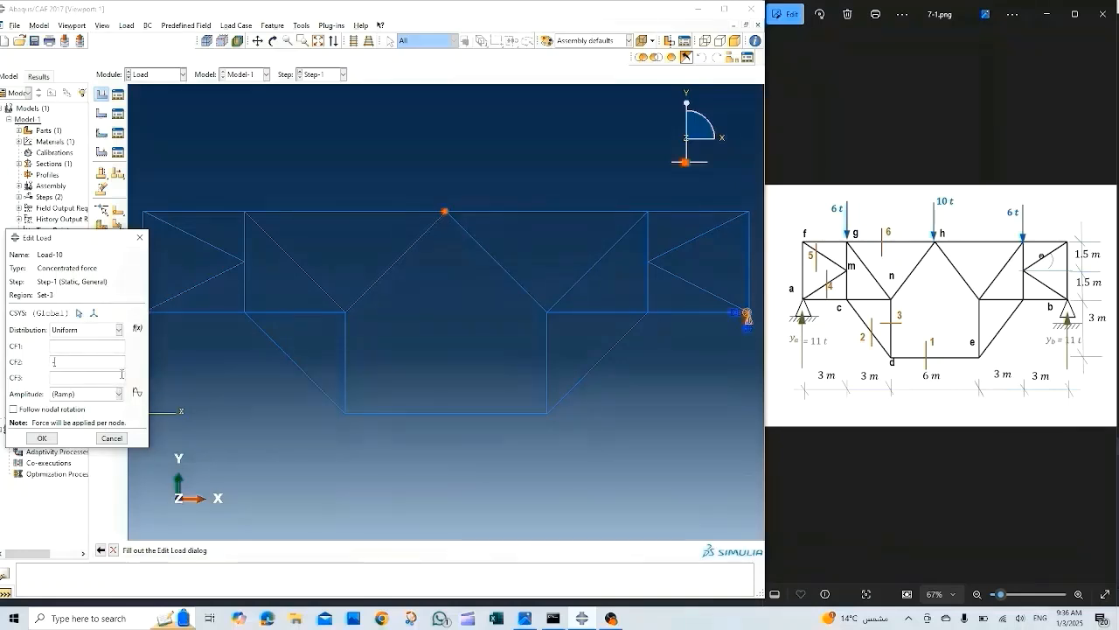
type("-10")
left_click(42, 438)
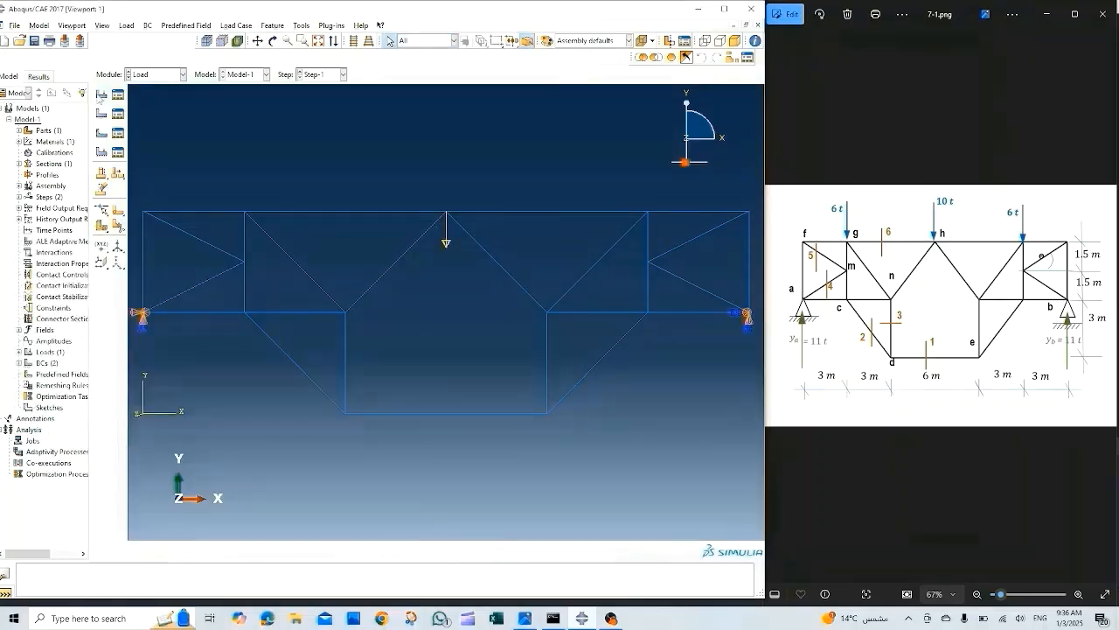
Define a second concentrated force named Load-6 in Step-1.
left_click(102, 95)
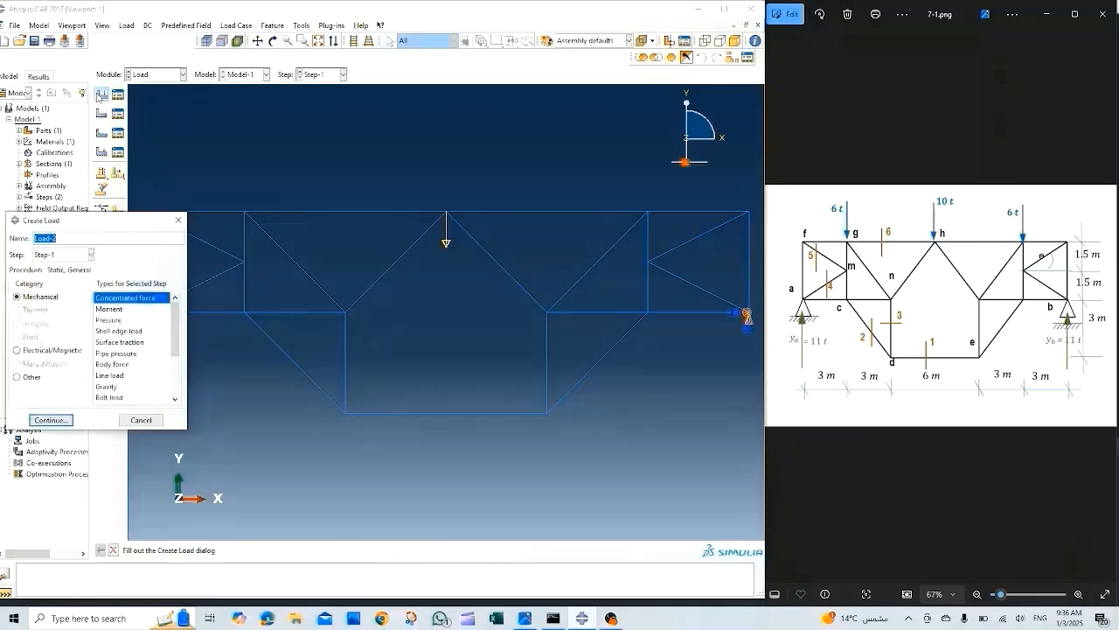
double_click(55, 238)
type("6")
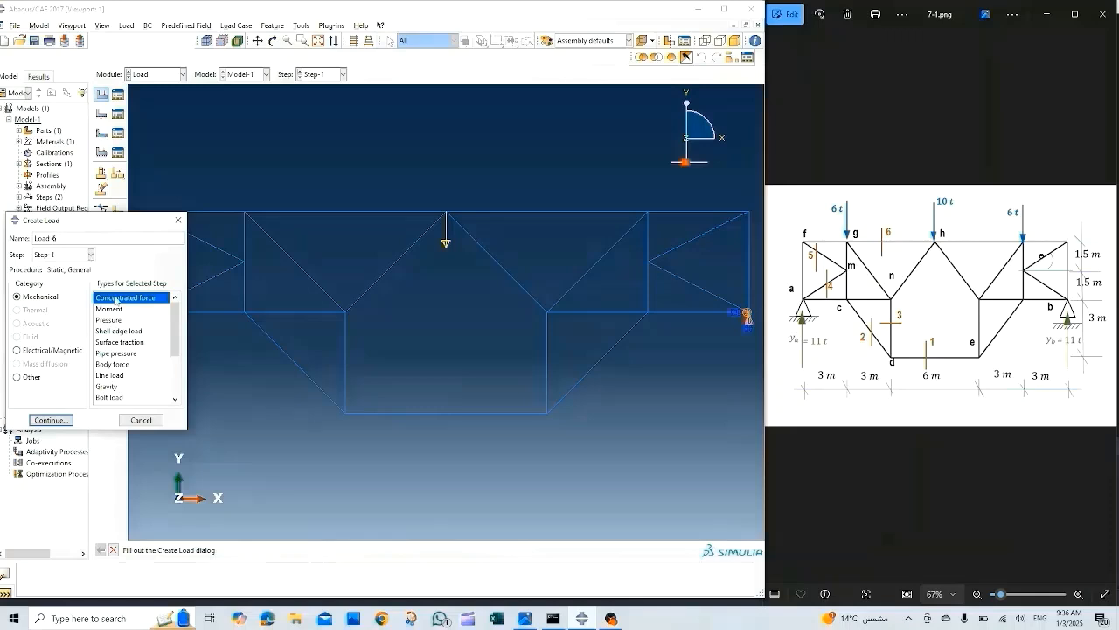
left_click(60, 422)
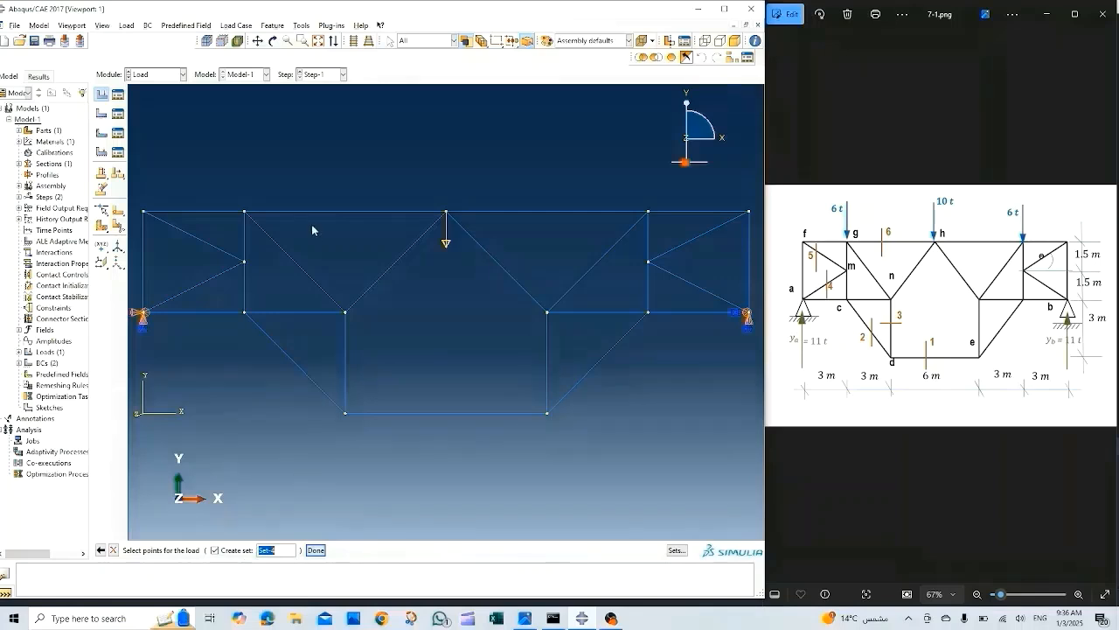
Apply Load-6 to the two top-chord nodes above the inner verticals, with CF2 set to -6.
left_click(241, 213)
left_click(648, 212)
left_click(316, 550)
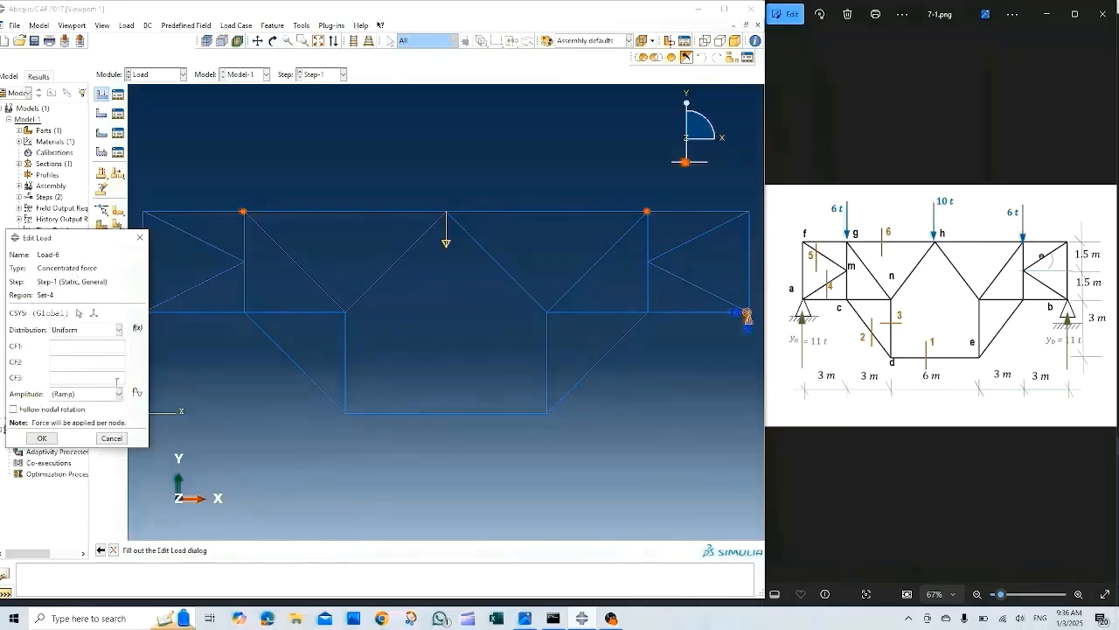
left_click(58, 360)
type("-1")
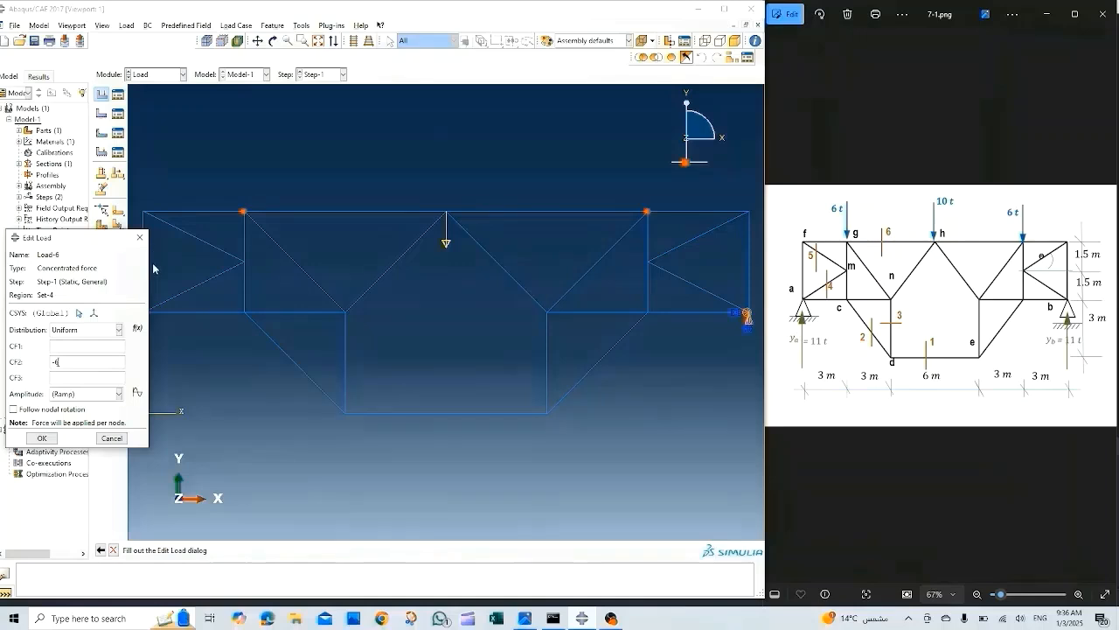
left_click(41, 438)
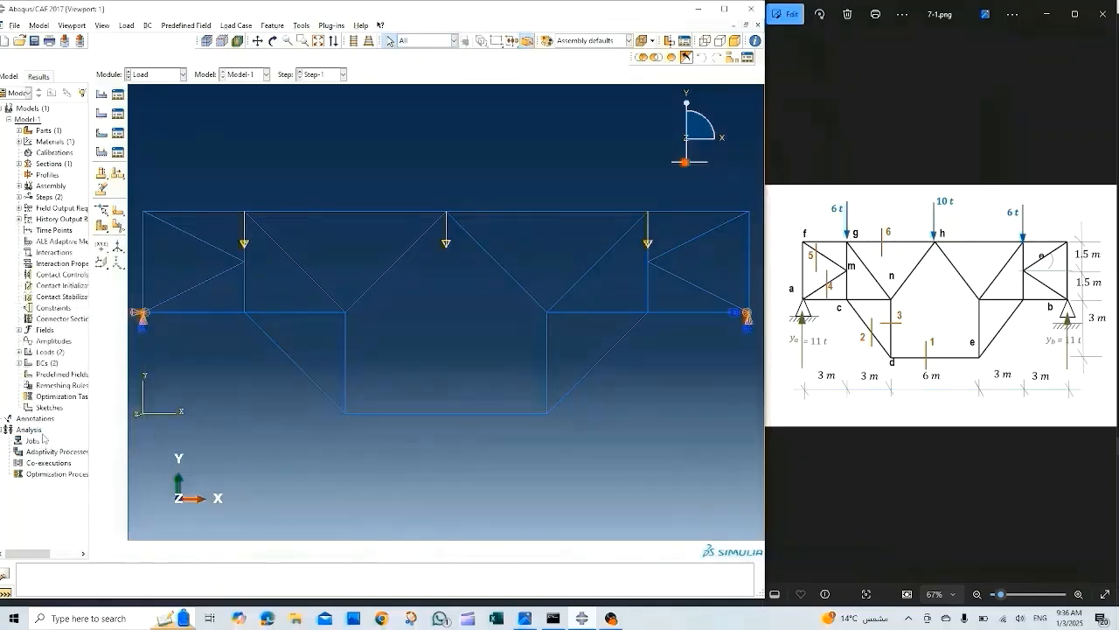
Switch to the Mesh module and make the part truss1 the object for meshing instead of the assembly.
left_click(183, 75)
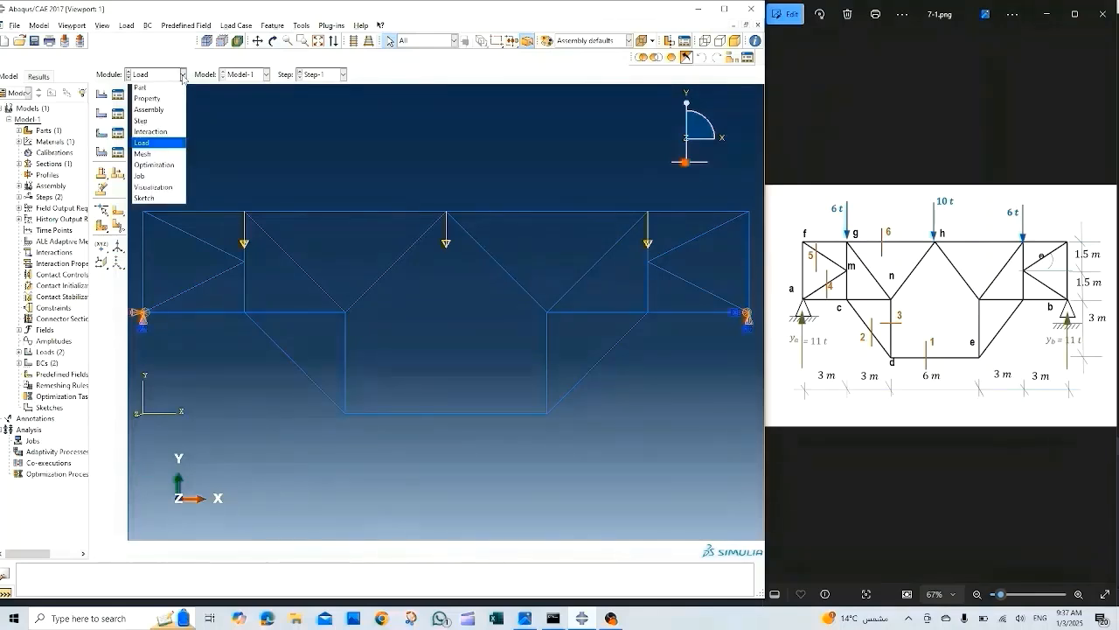
left_click(153, 154)
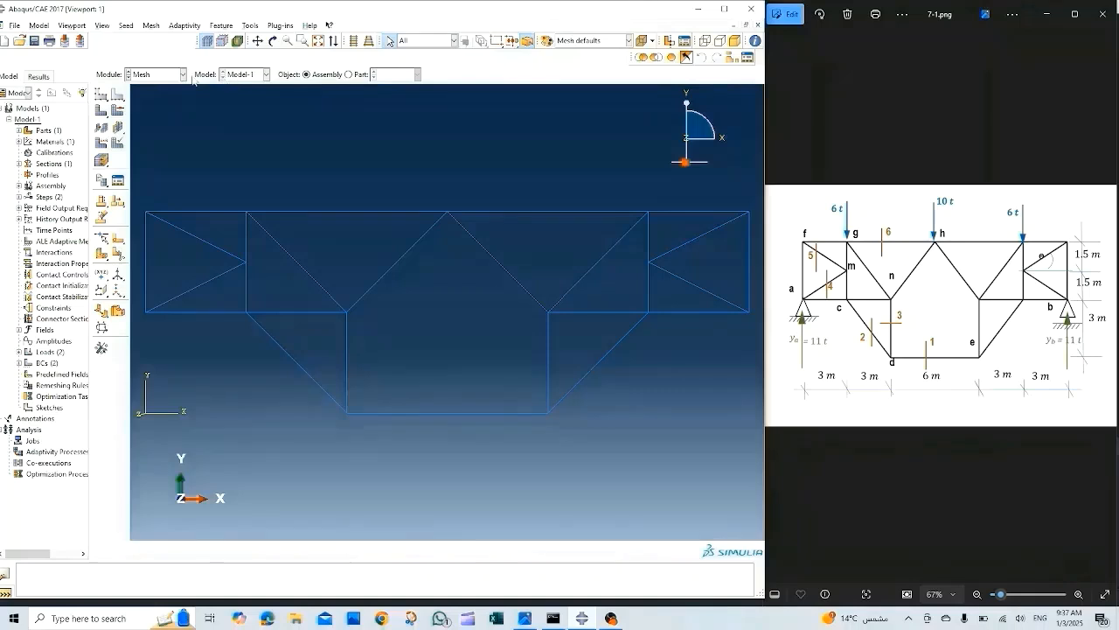
left_click(120, 94)
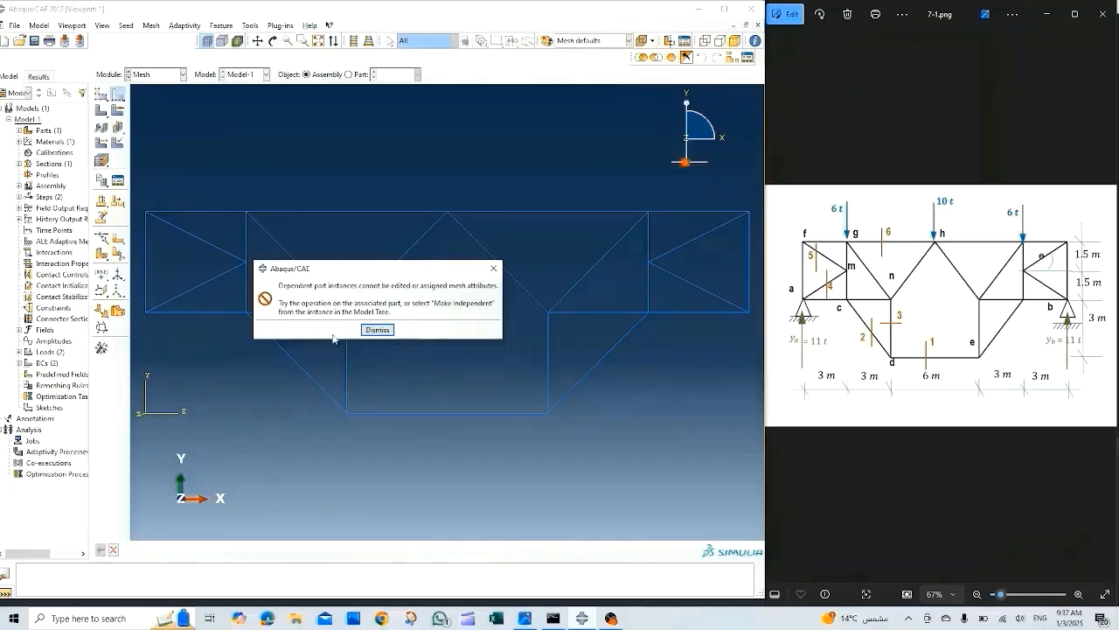
left_click(378, 330)
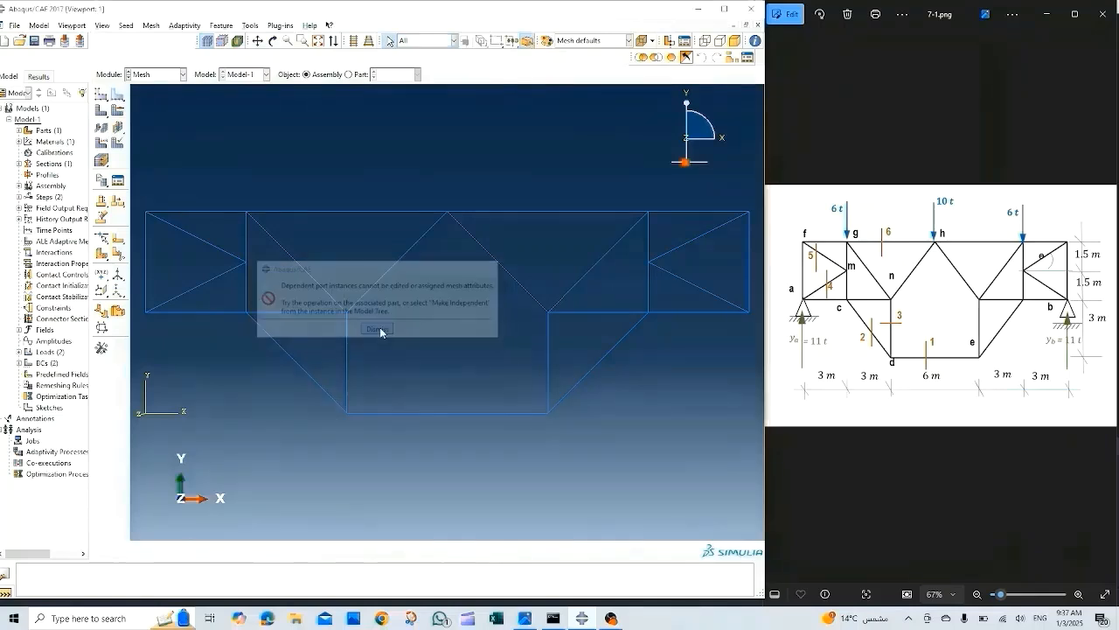
left_click(349, 75)
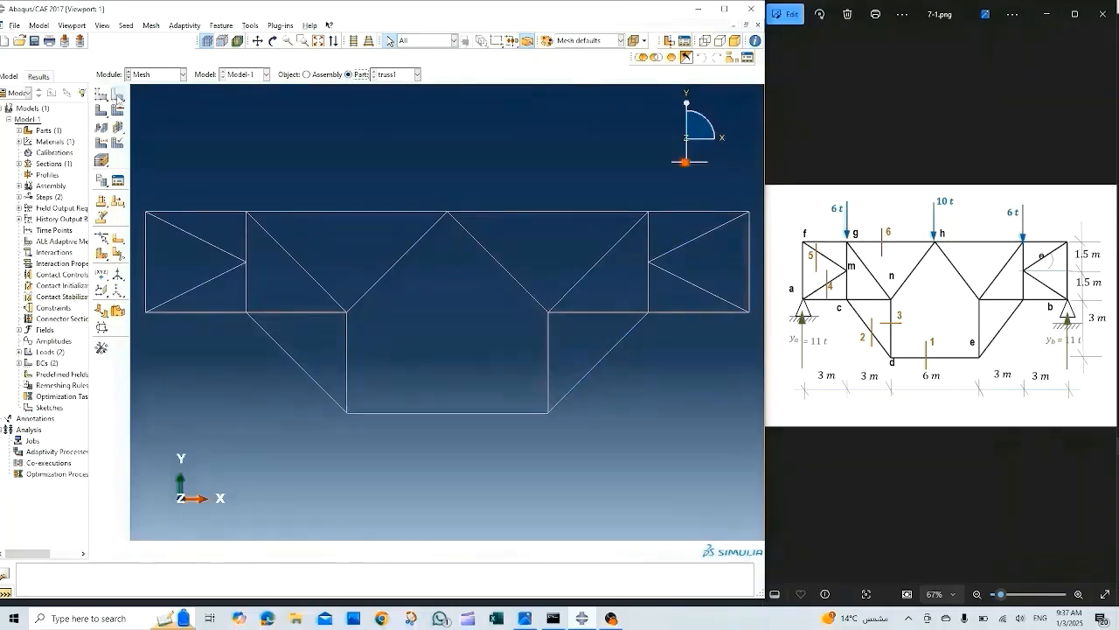
Seed all edges of truss1 by number with one element per edge, and mesh the part.
left_click(119, 96)
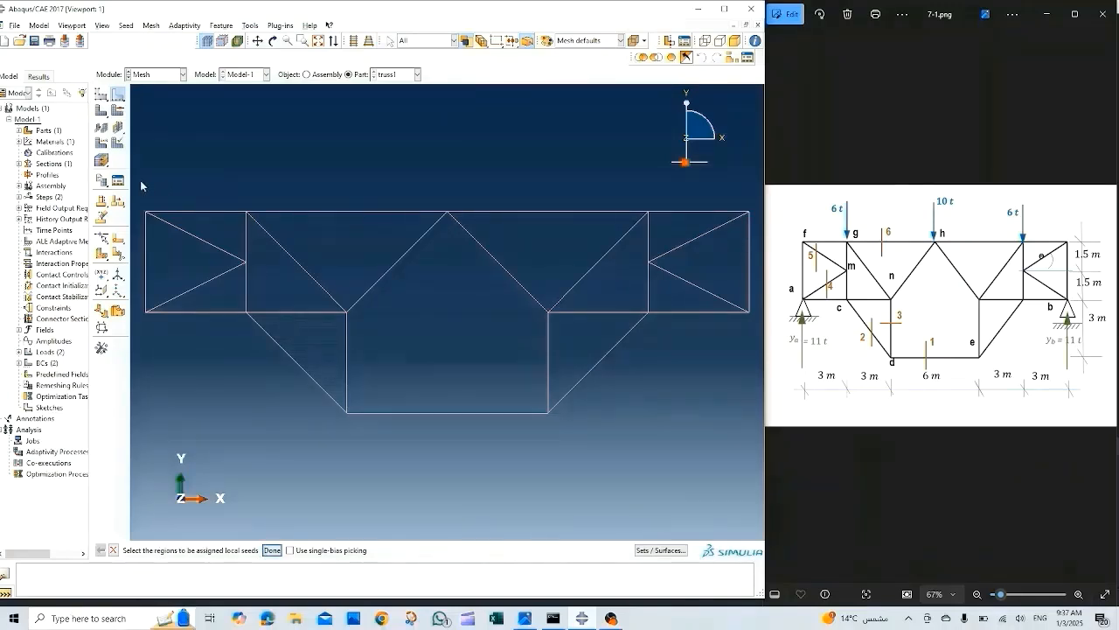
left_click_drag(140, 180, 754, 450)
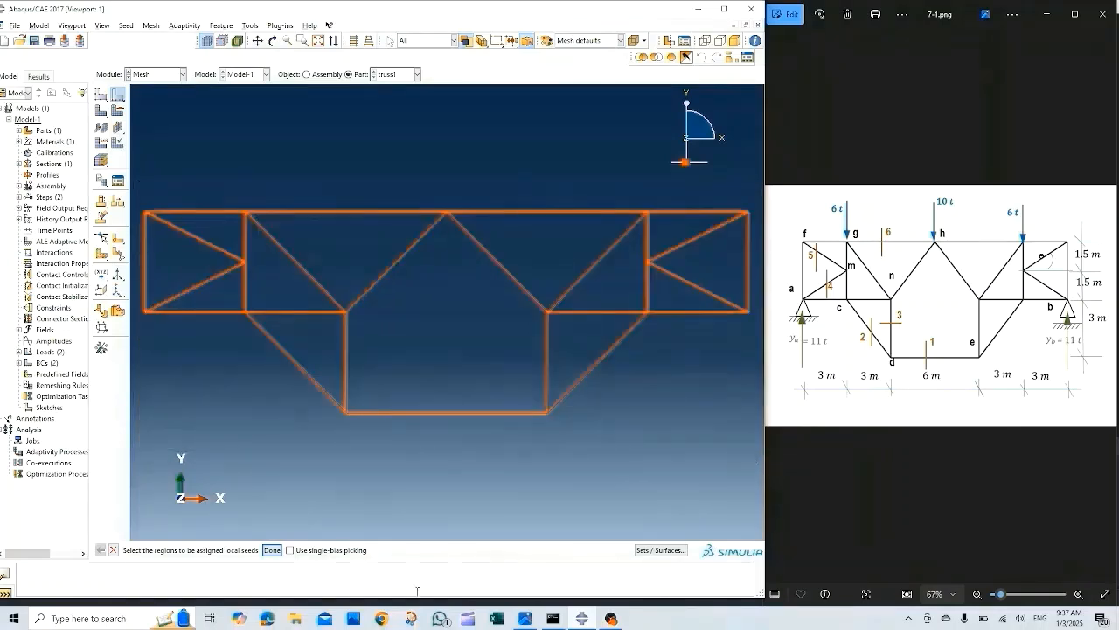
left_click(272, 550)
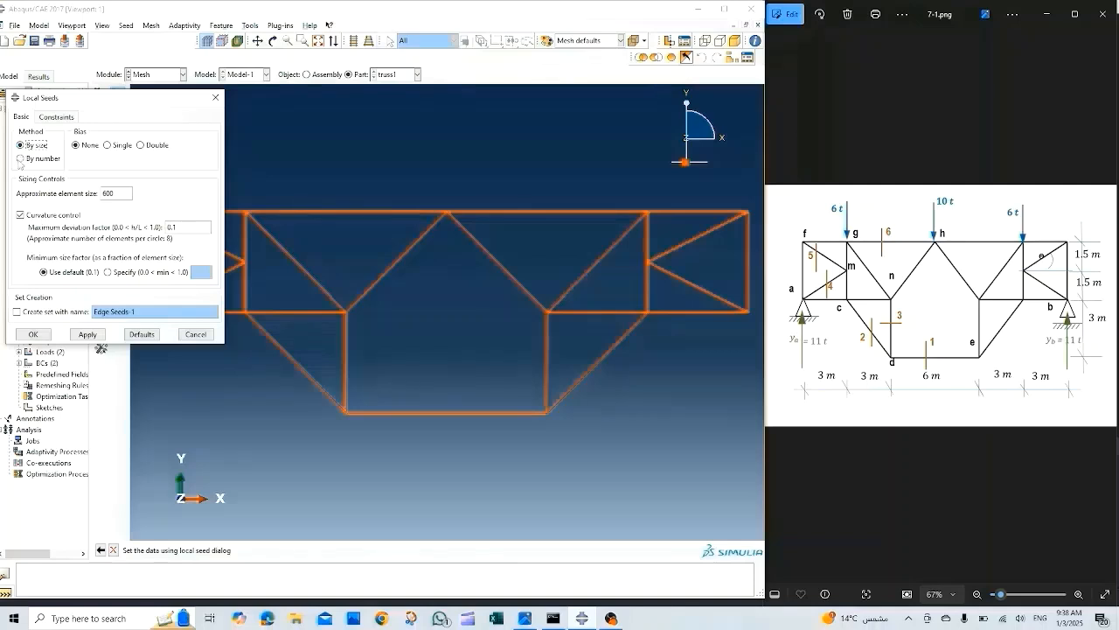
left_click(20, 158)
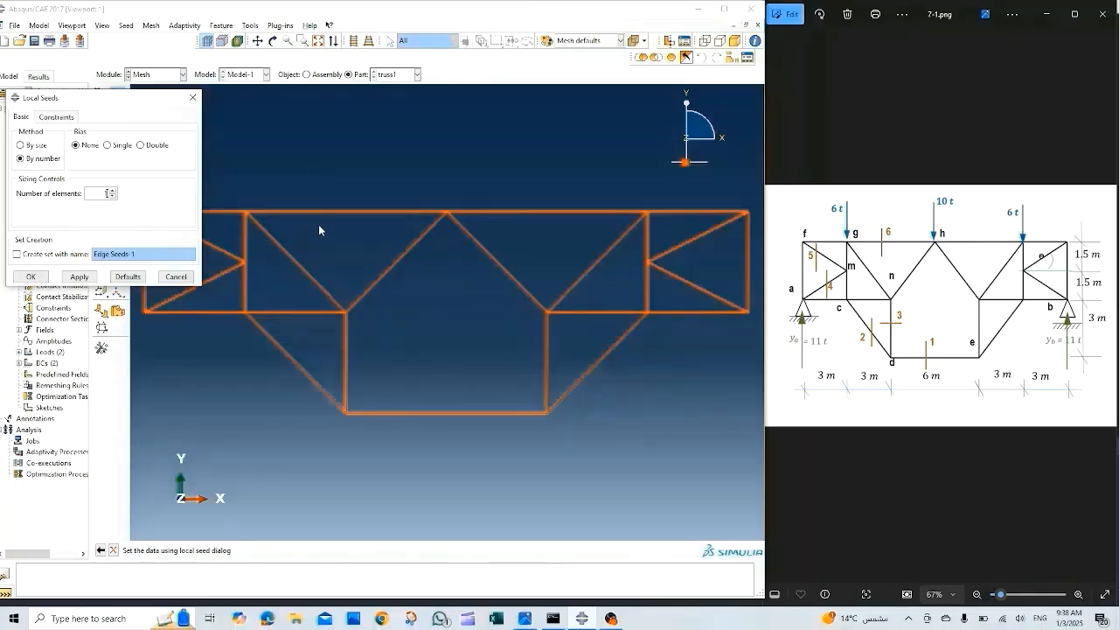
left_click(43, 276)
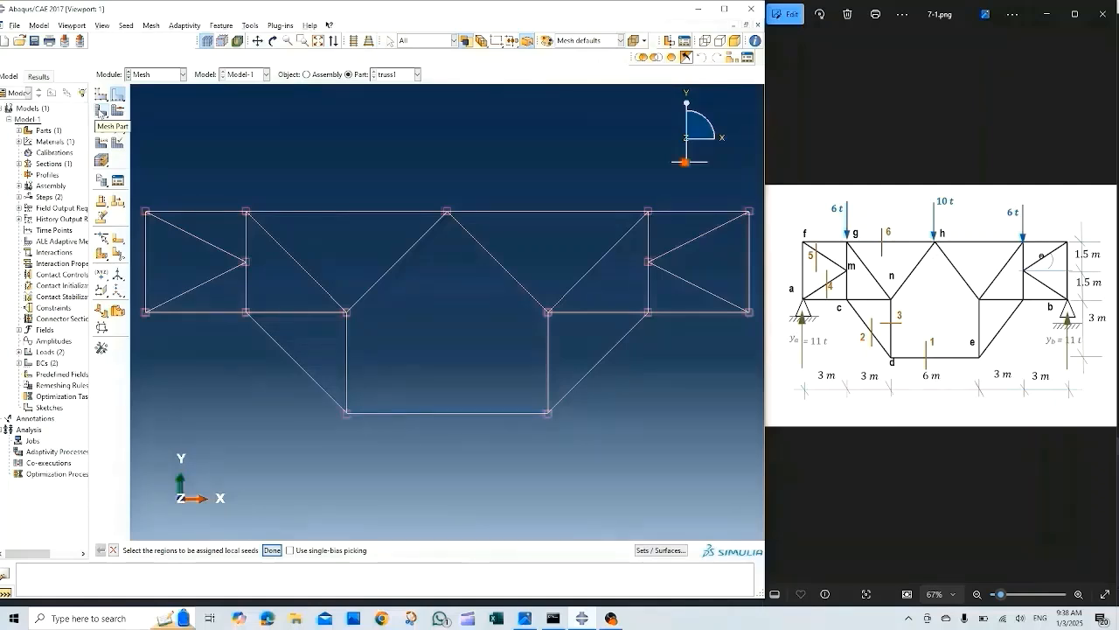
left_click(101, 112)
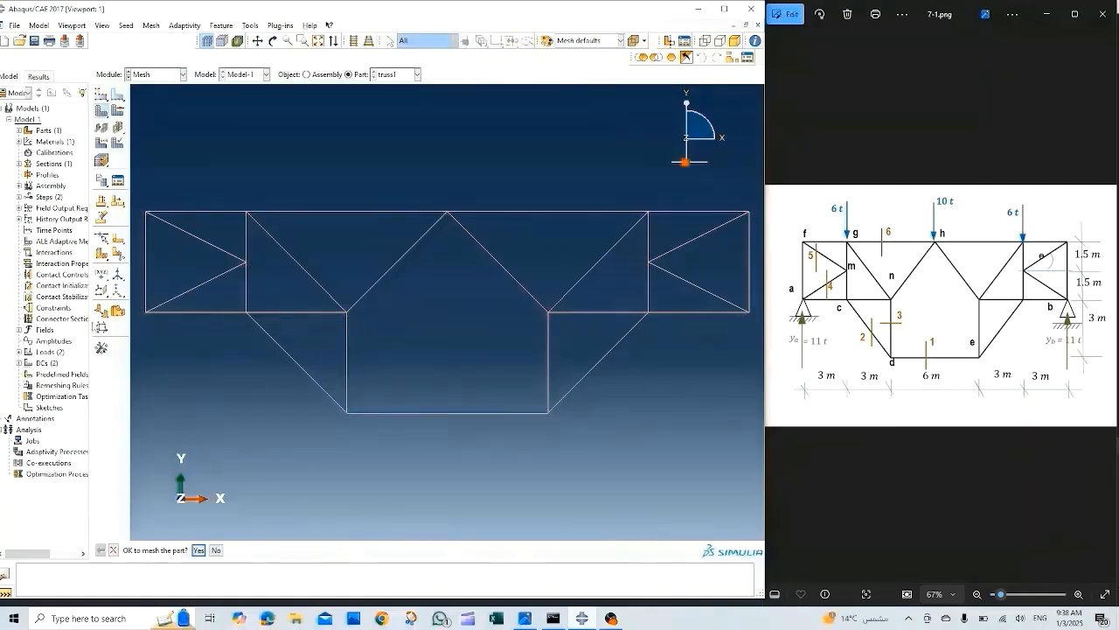
left_click(198, 550)
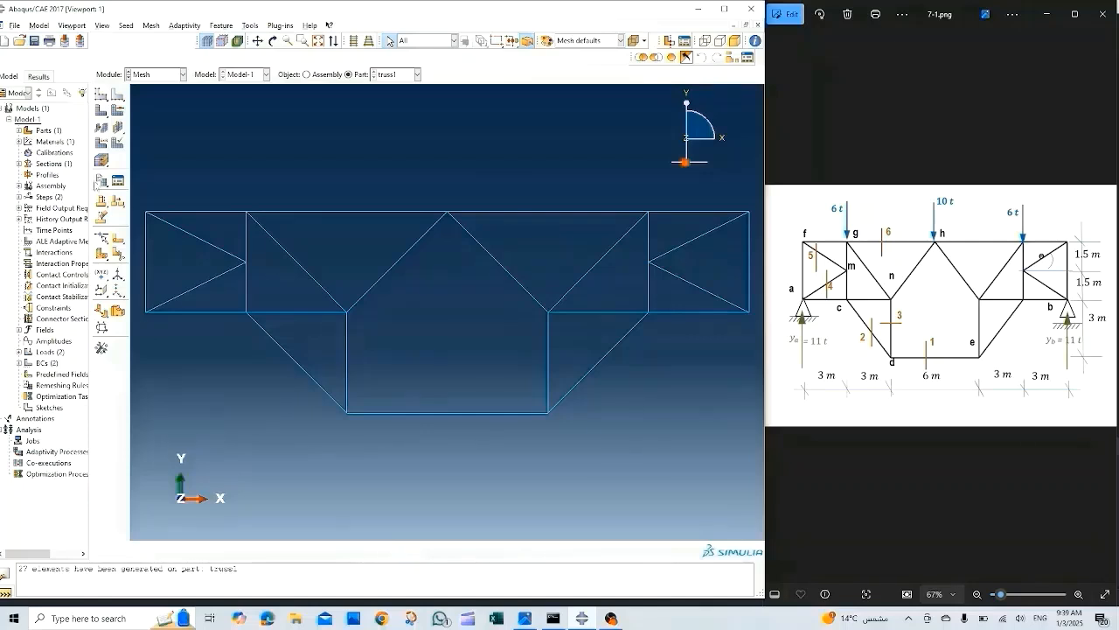
Assign the Truss element family, Standard and Linear, to all members of truss1.
left_click(102, 143)
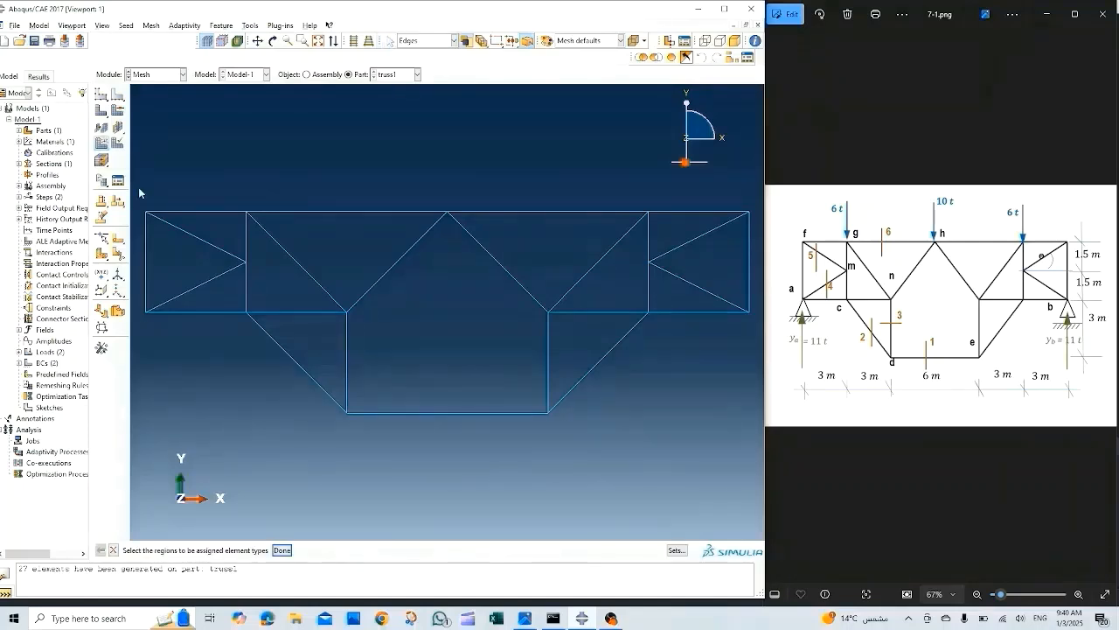
left_click_drag(138, 187, 759, 464)
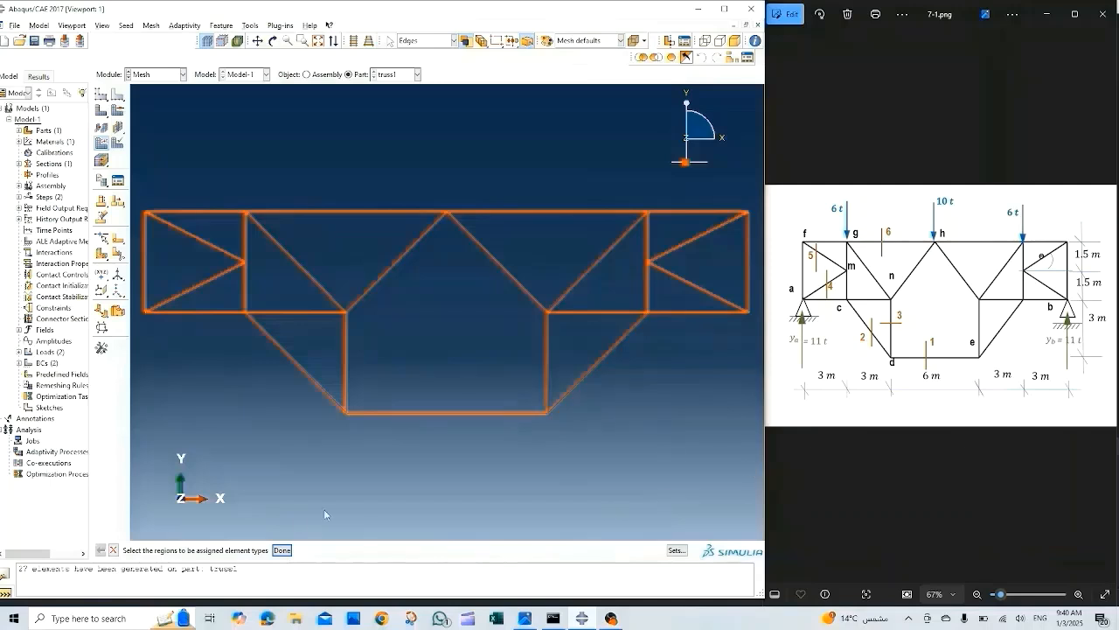
left_click(281, 550)
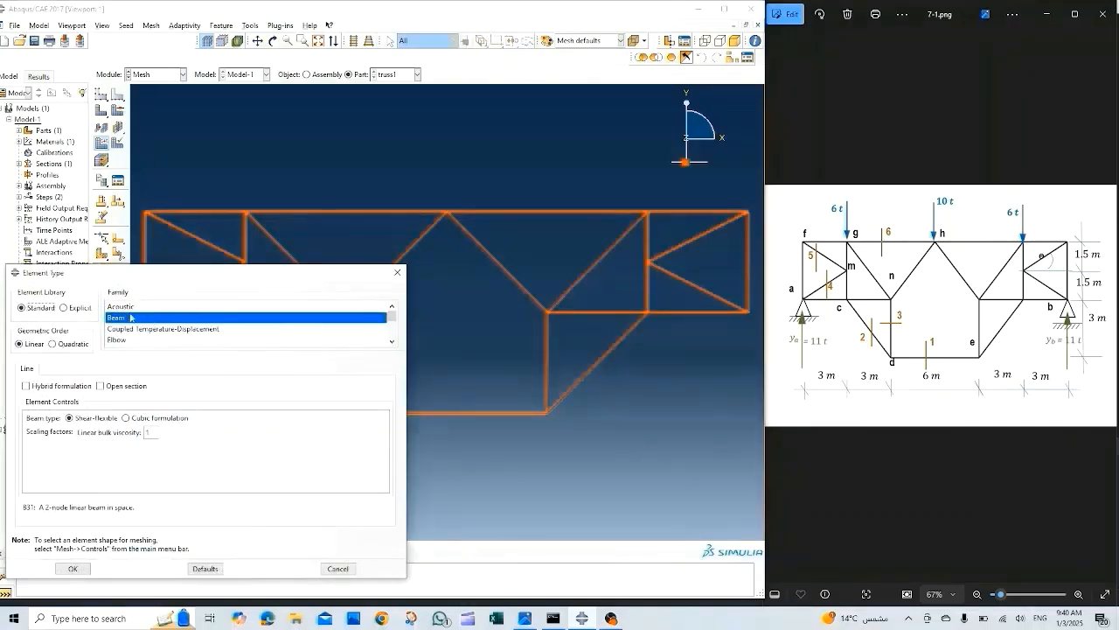
scroll(142, 323, "down", 3)
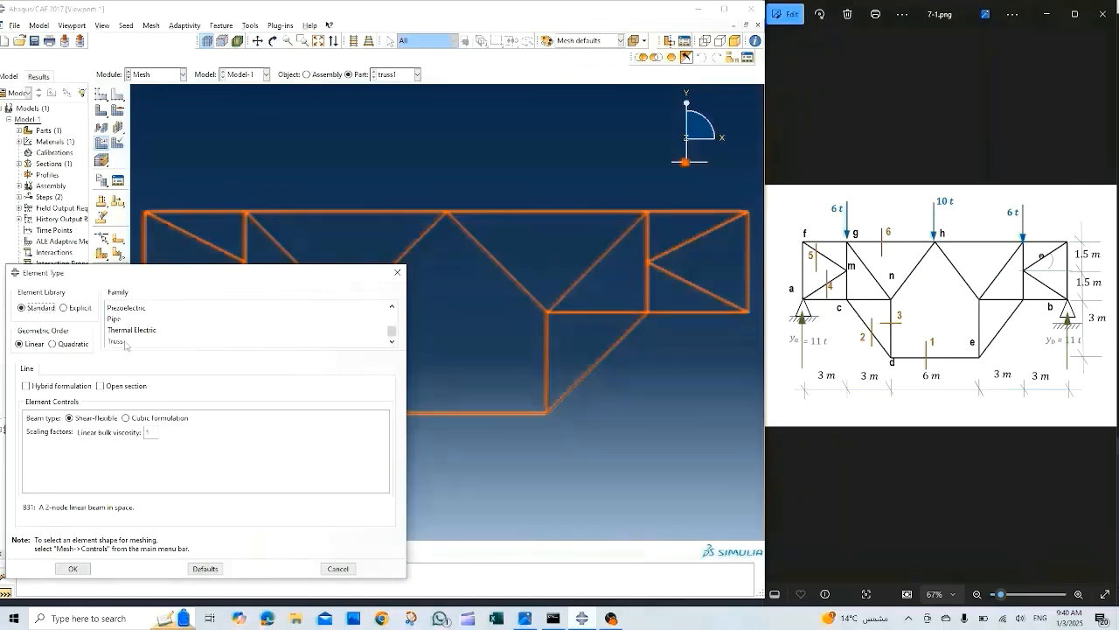
left_click(126, 342)
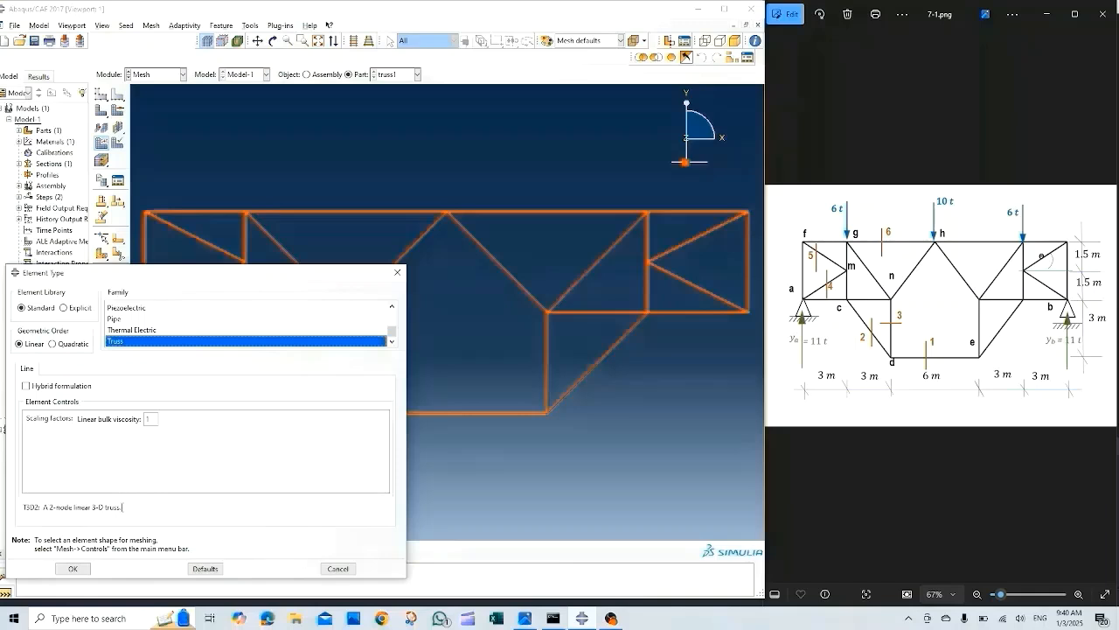
left_click(75, 568)
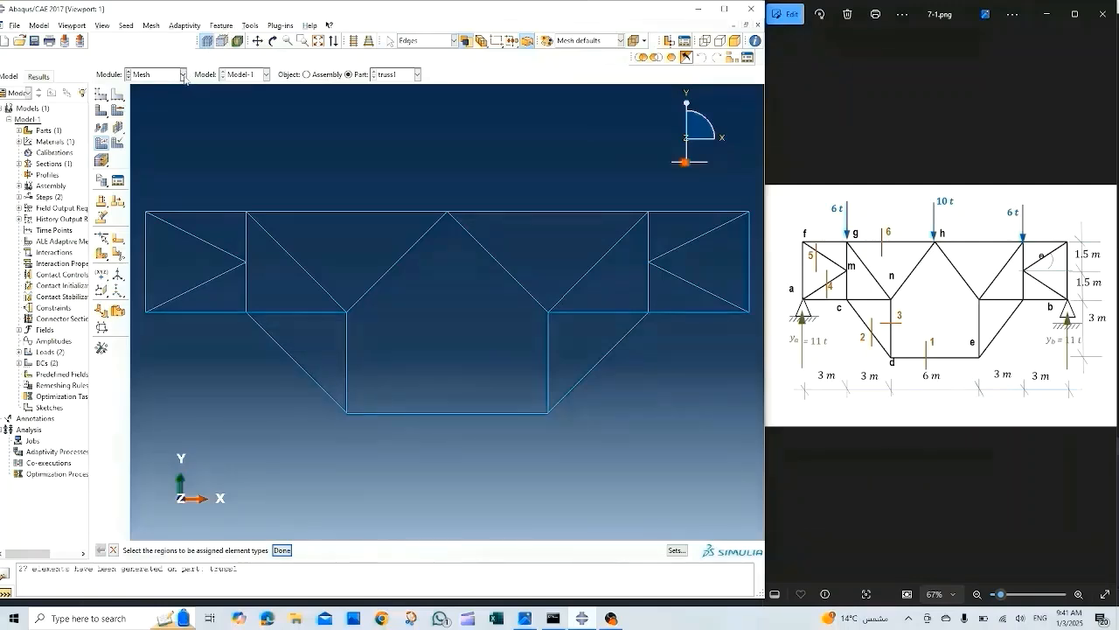
In the Job module, create the job Job-1 from Model-1 as a full analysis run immediately in the background.
left_click(183, 76)
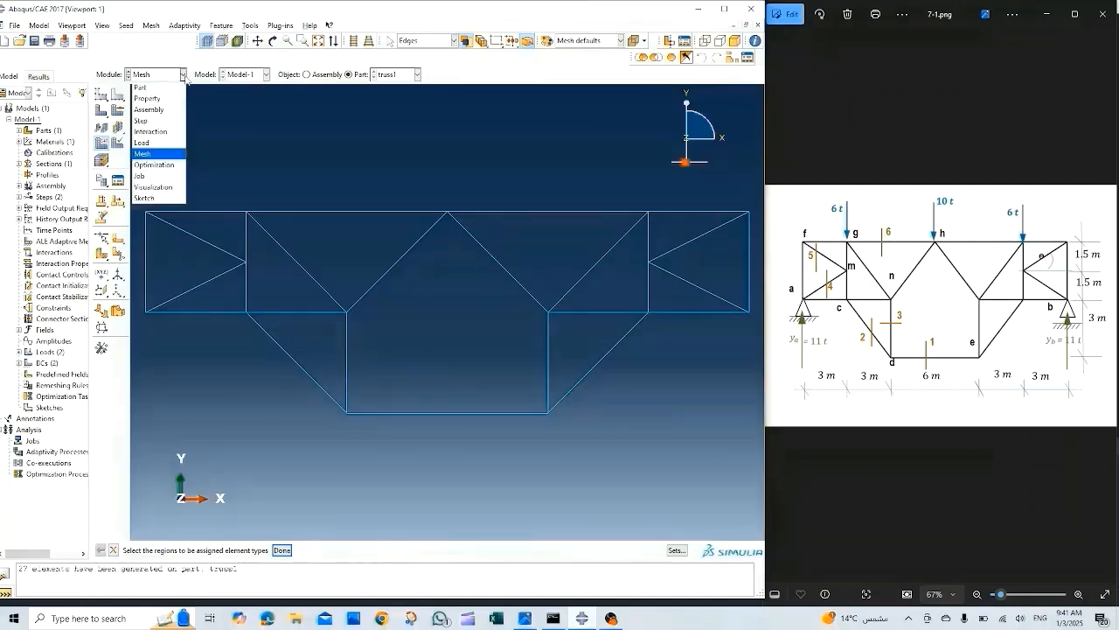
left_click(152, 178)
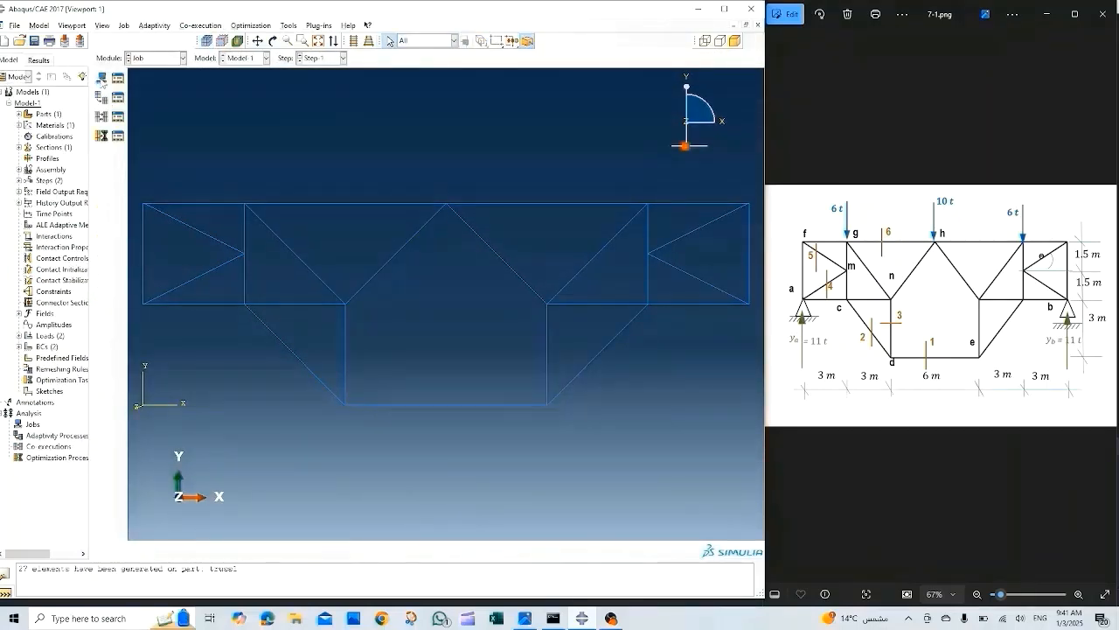
left_click(102, 81)
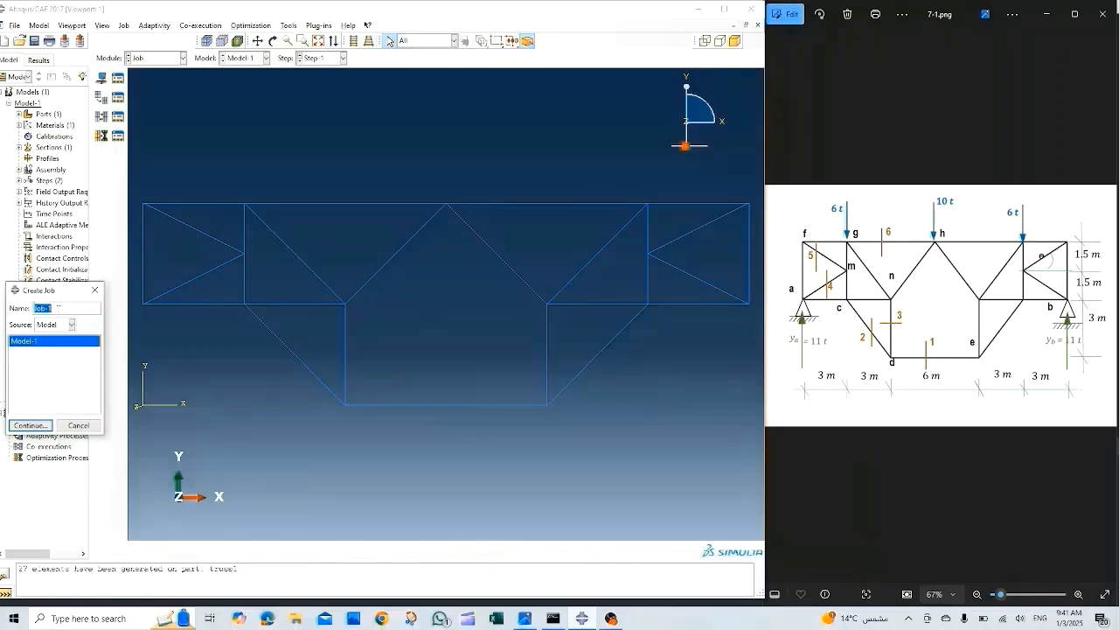
left_click(35, 425)
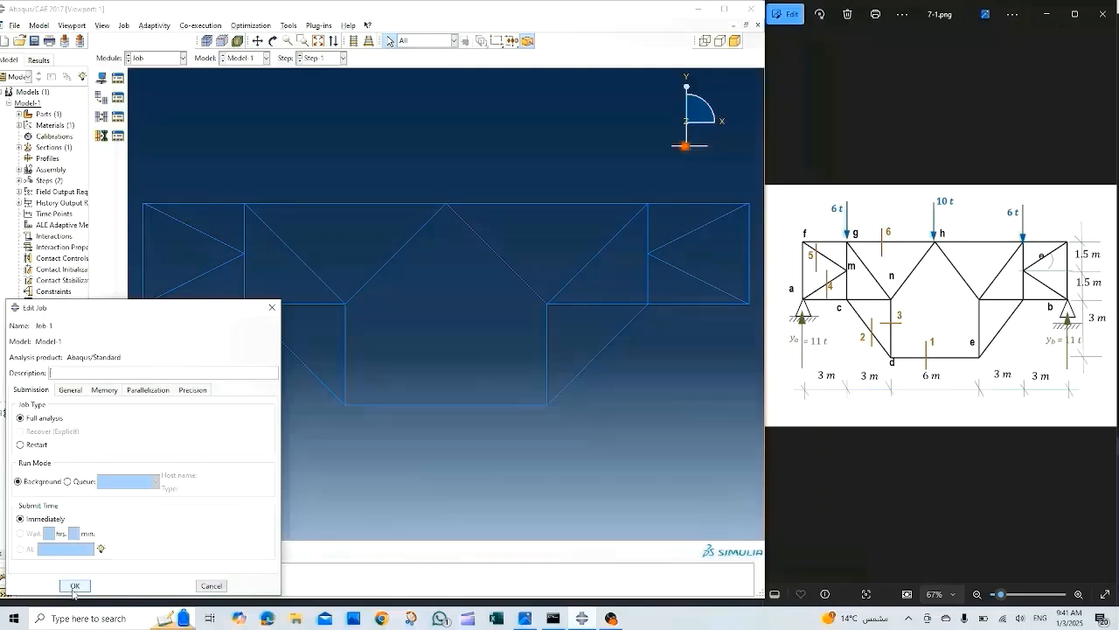
left_click(74, 586)
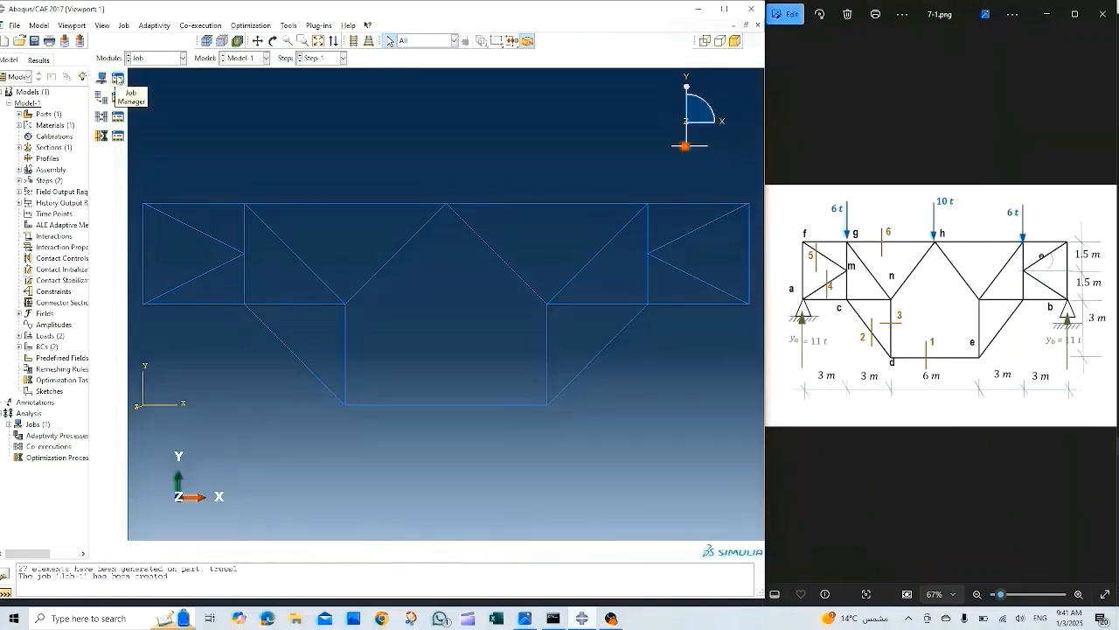
Submit Job-1 for analysis from the Job Manager.
left_click(117, 78)
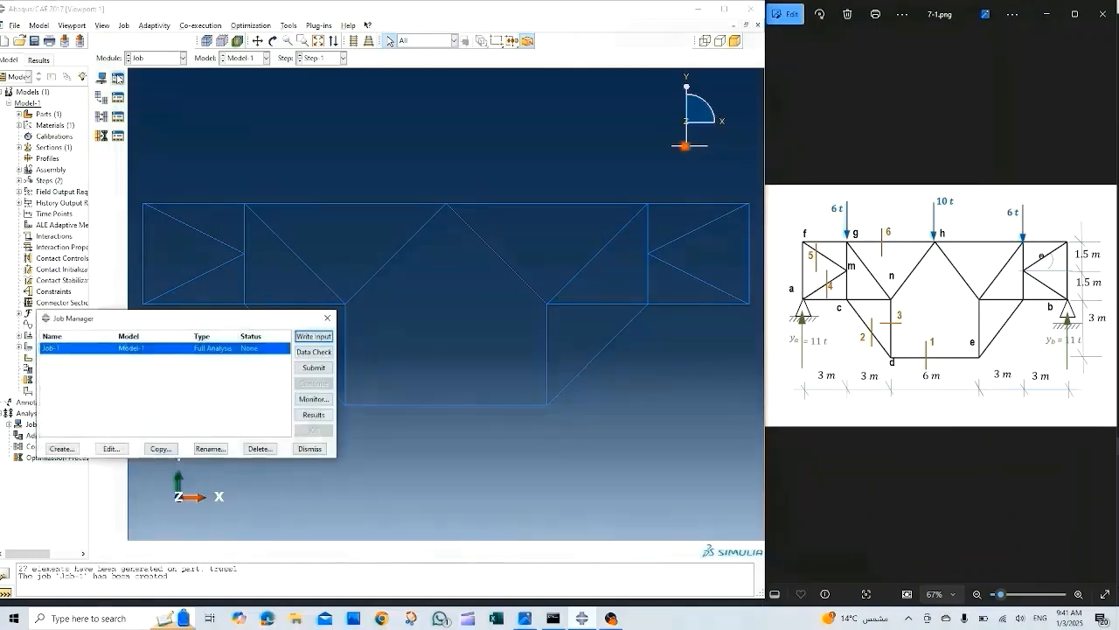
left_click(329, 339)
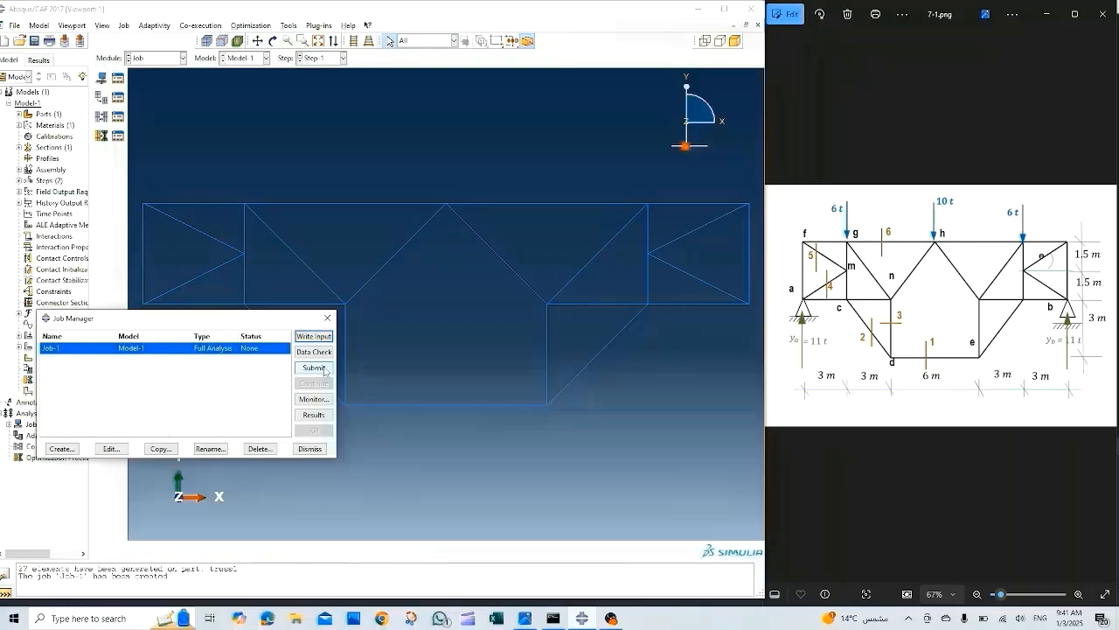
left_click(323, 370)
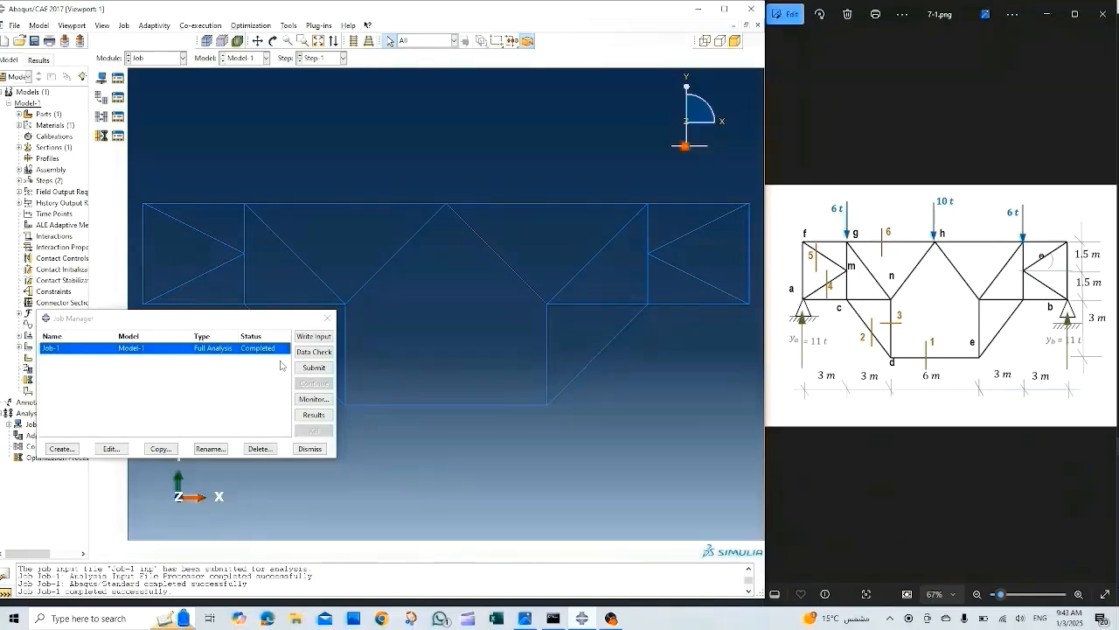
Open the Job-1 results in the front XY view and plot the stress contours on the deformed shape.
left_click(308, 418)
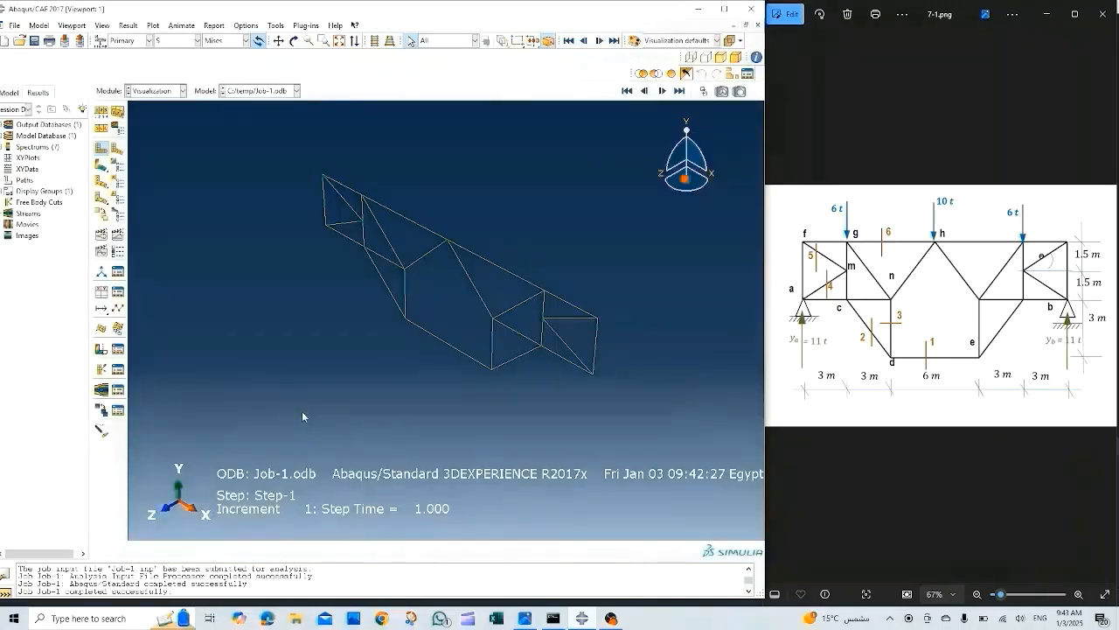
left_click(662, 178)
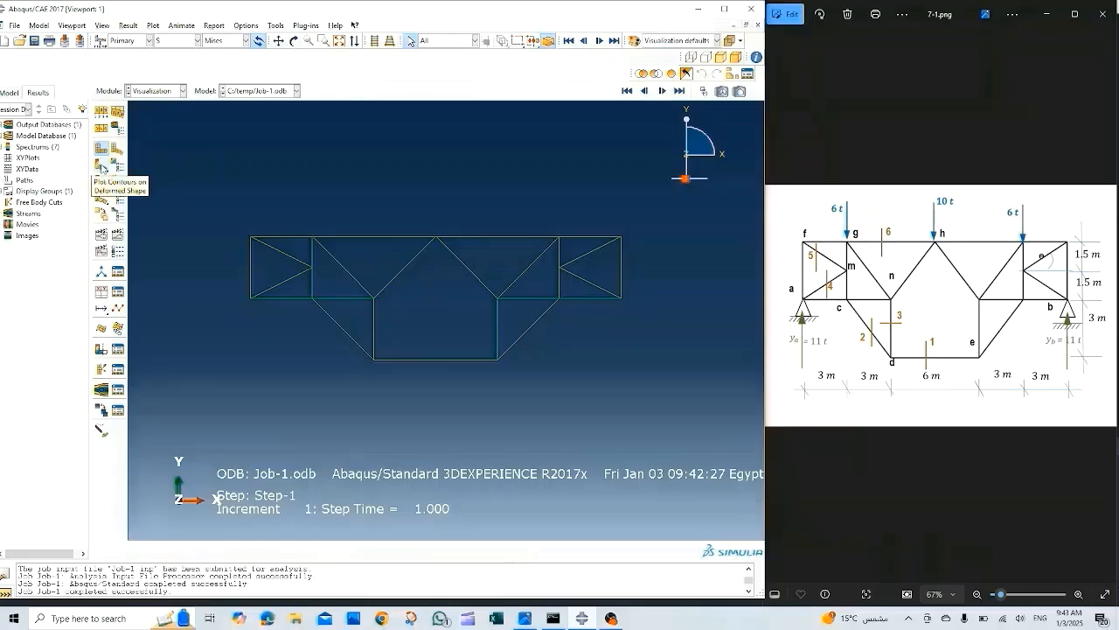
left_click(102, 166)
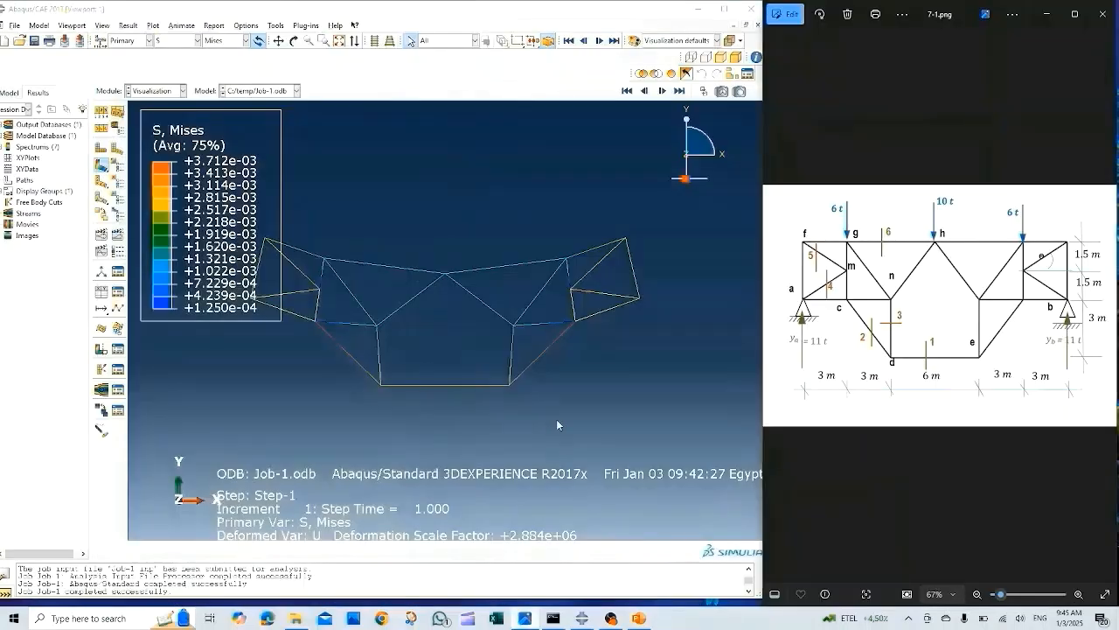
Maximize the analysis window and start XY data from the ODB field output with stress component S11 as the output variable.
left_click(1048, 14)
left_click(724, 9)
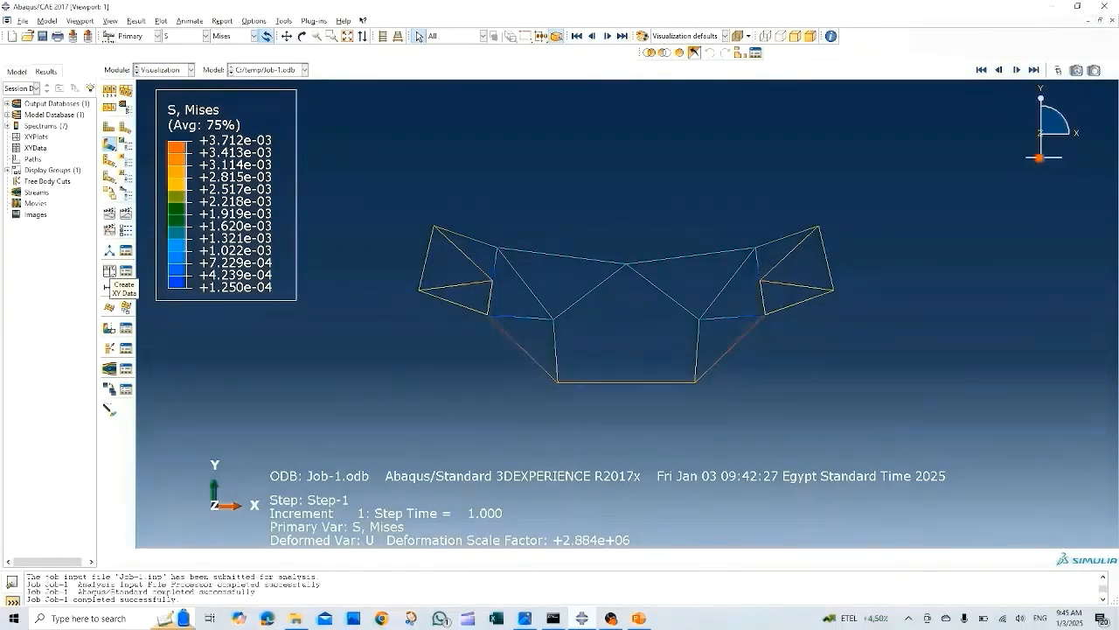
left_click(109, 271)
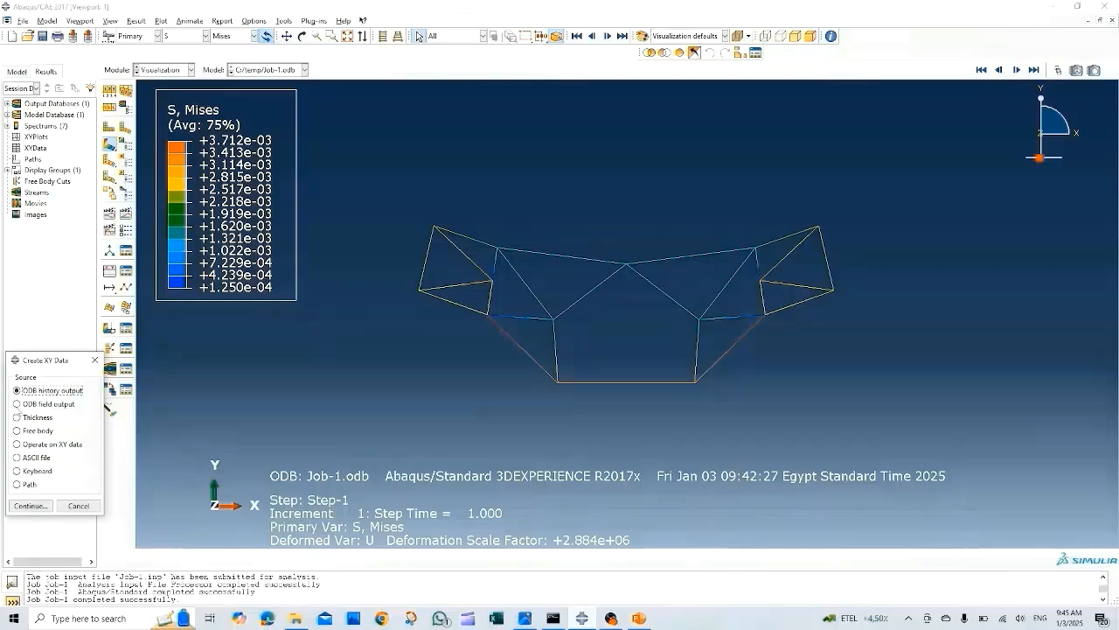
left_click(16, 404)
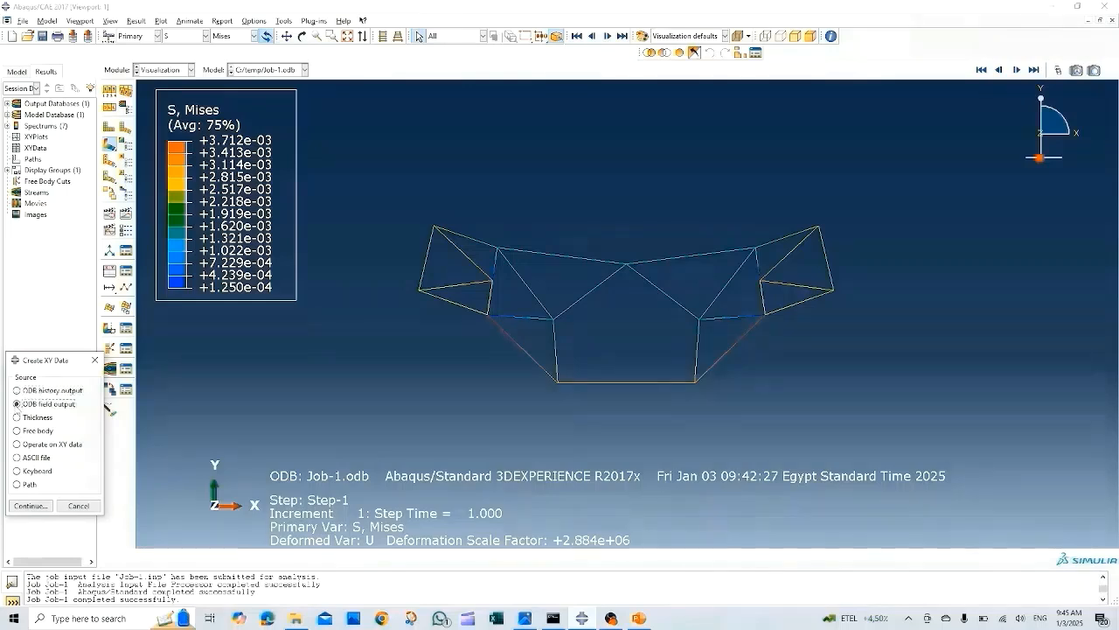
left_click(15, 505)
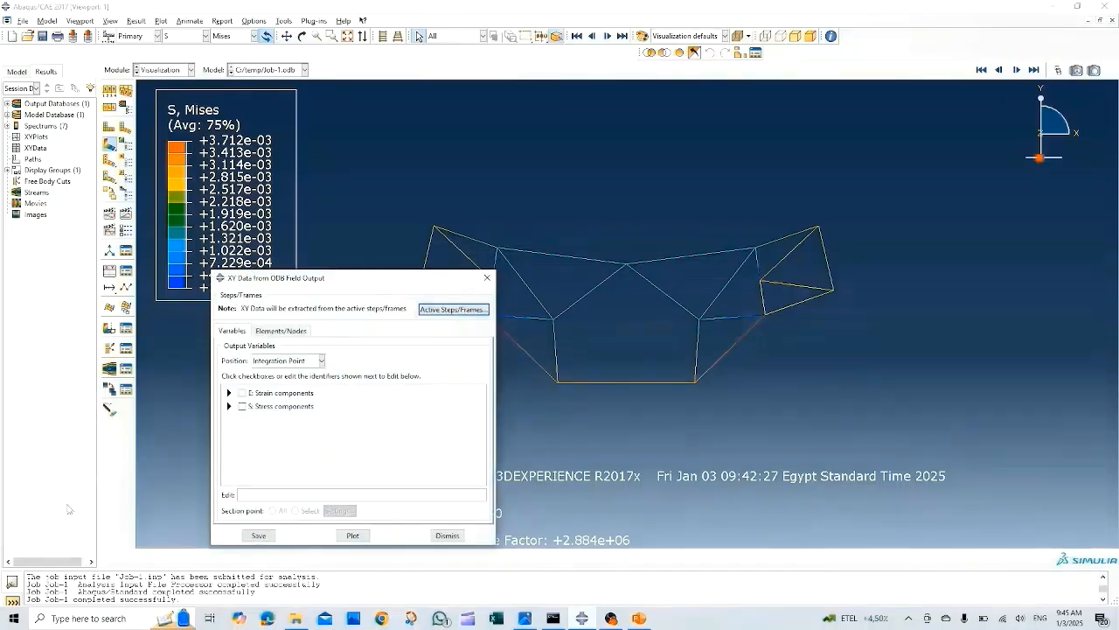
left_click(229, 406)
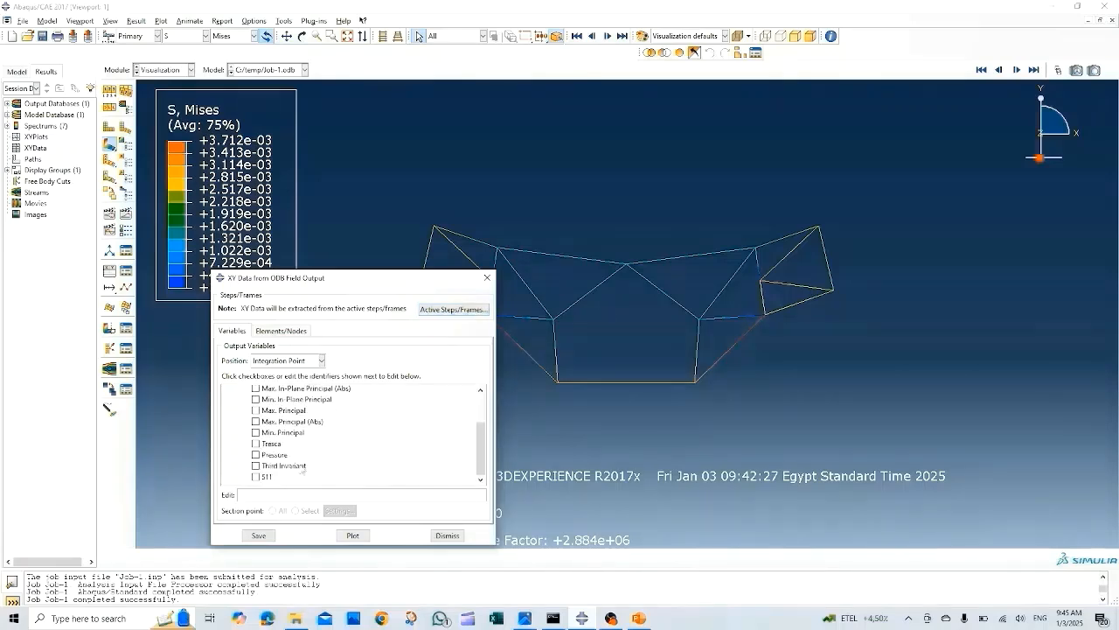
left_click(259, 479)
scroll(317, 420, "up", 3)
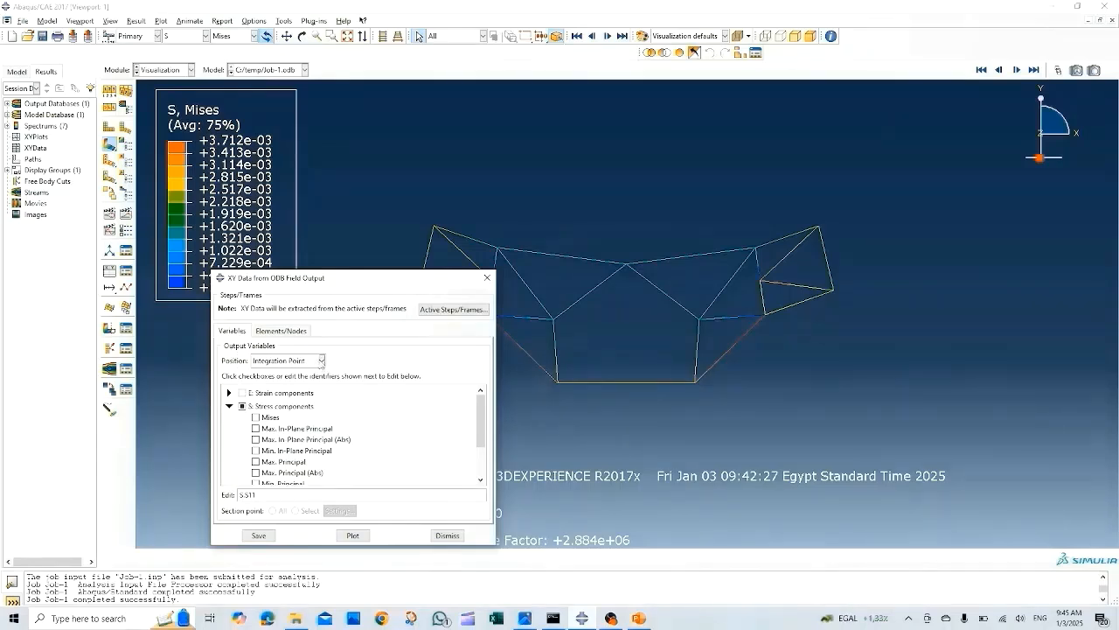
Set the output position to Element Nodal and pick the truss's lowest horizontal member as the element for extraction.
left_click(321, 361)
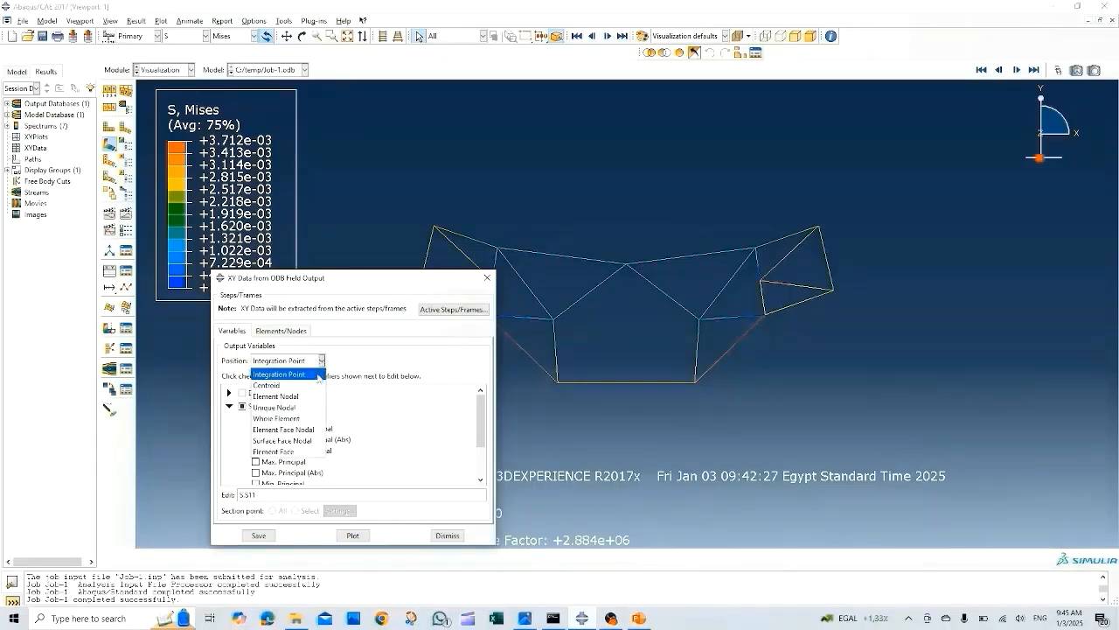
left_click(303, 396)
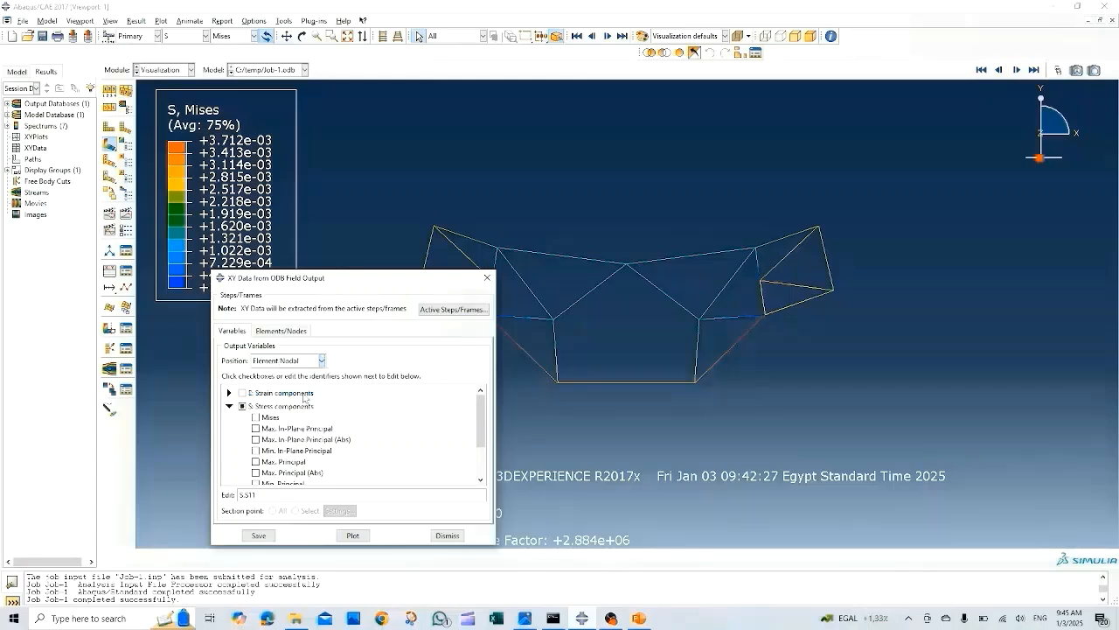
left_click(278, 330)
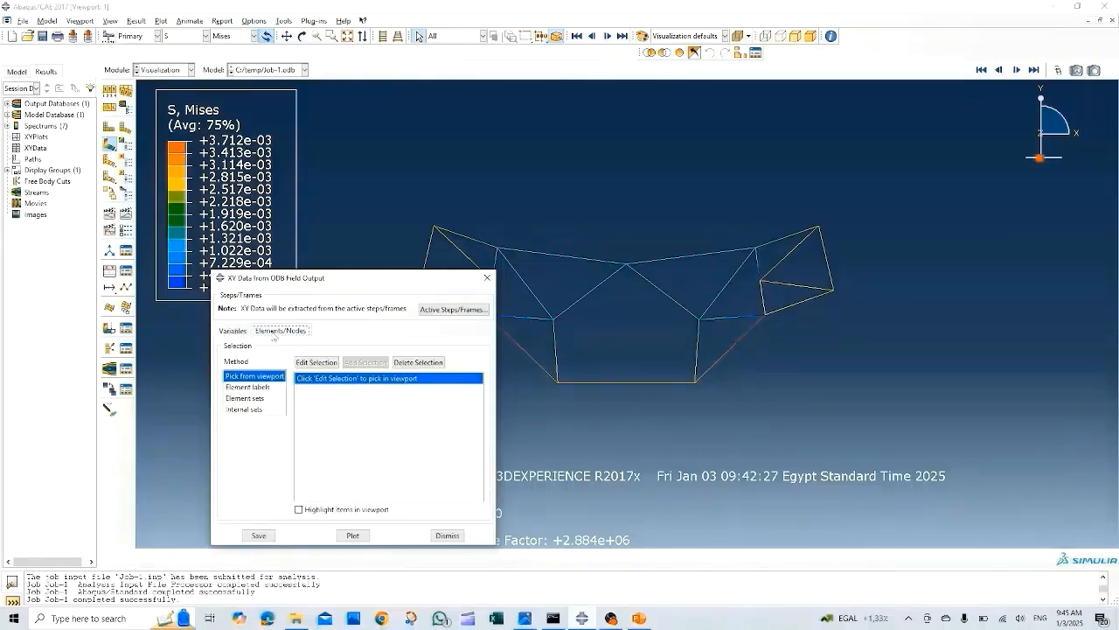
left_click(318, 362)
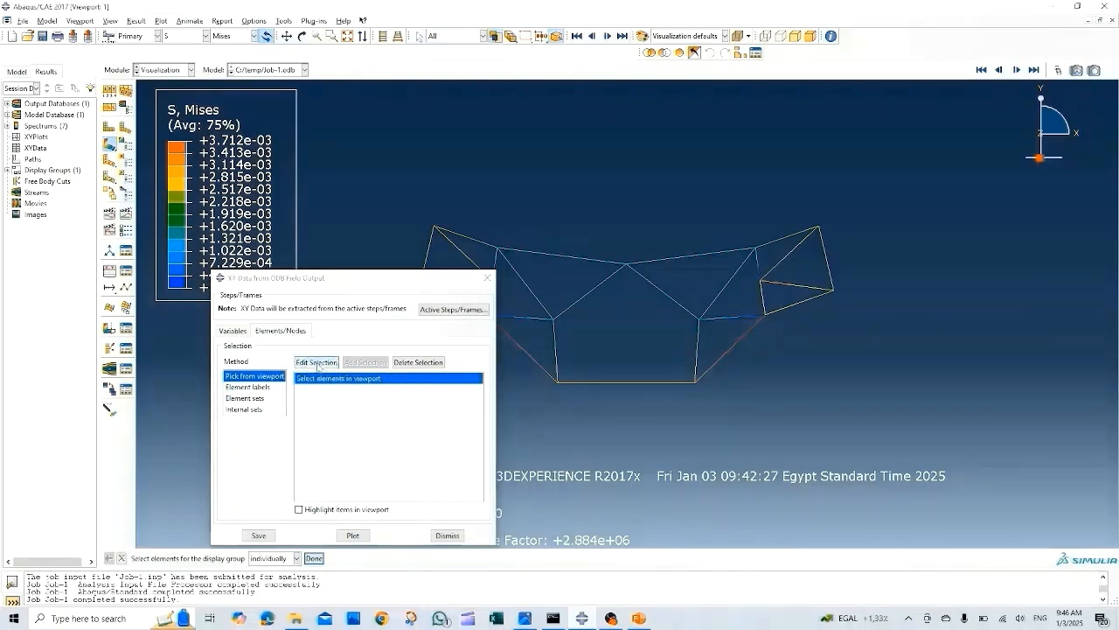
left_click(586, 382)
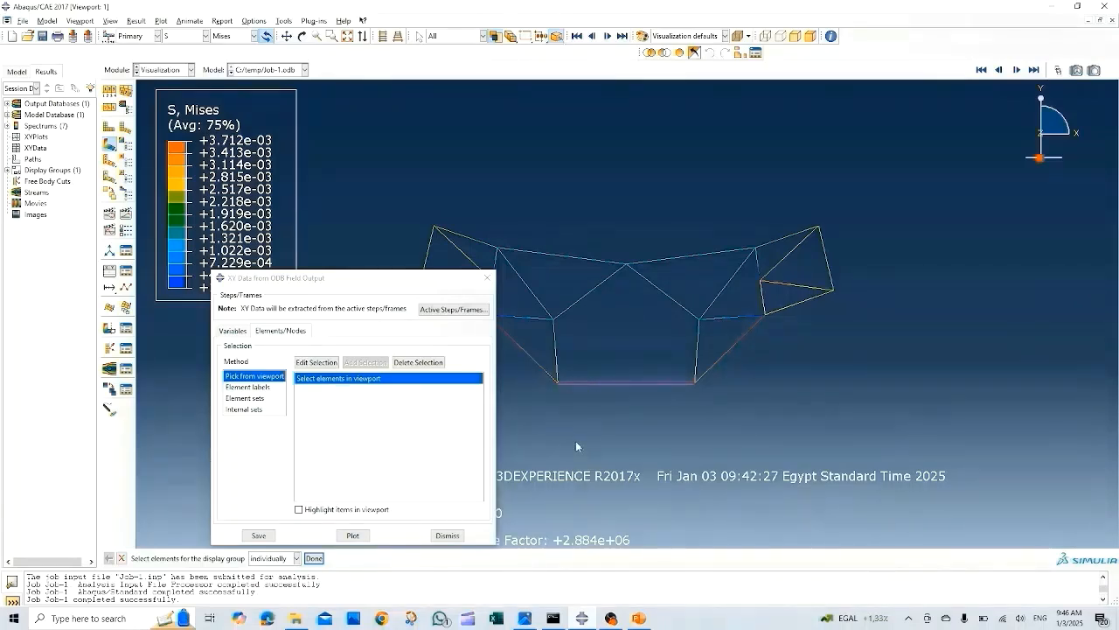
Save the S11 XY data of the picked member under default names and close the extraction dialog.
left_click(260, 538)
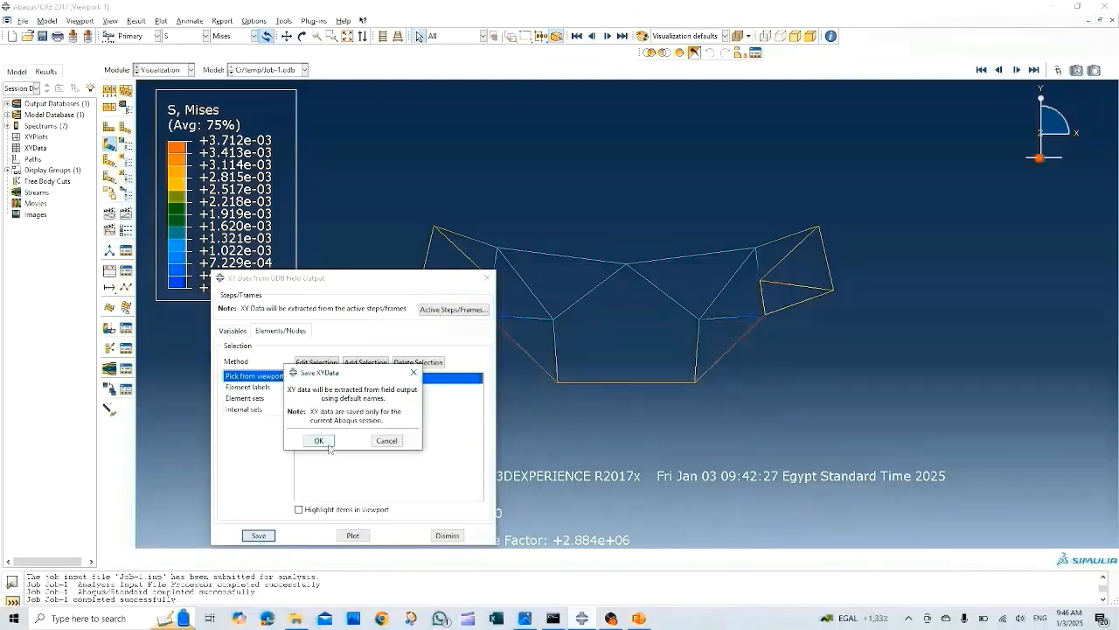
left_click(324, 441)
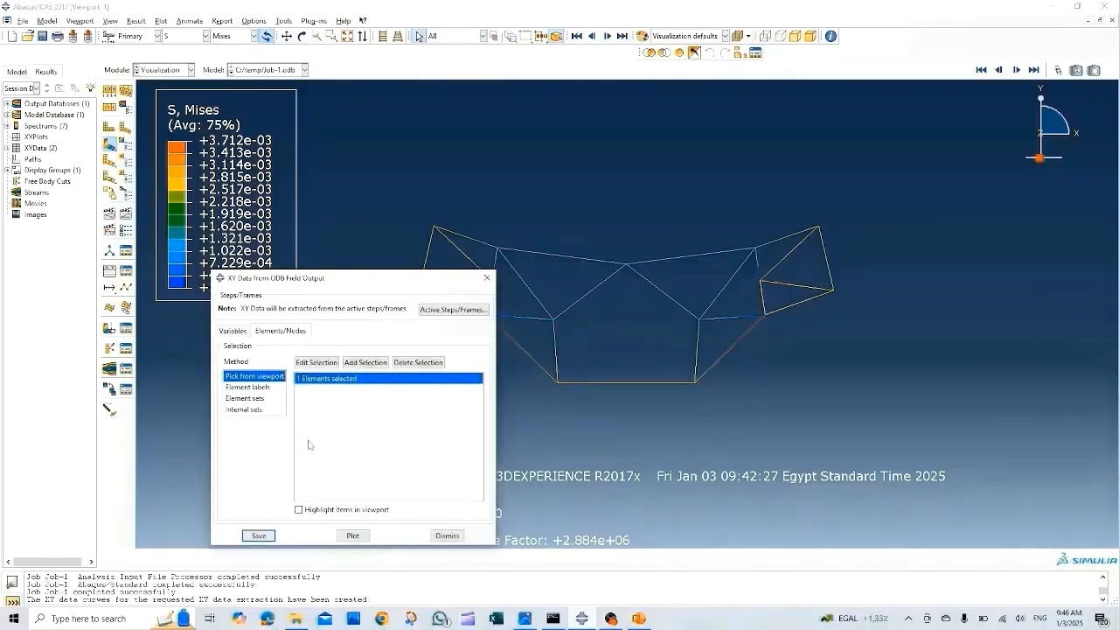
left_click(484, 281)
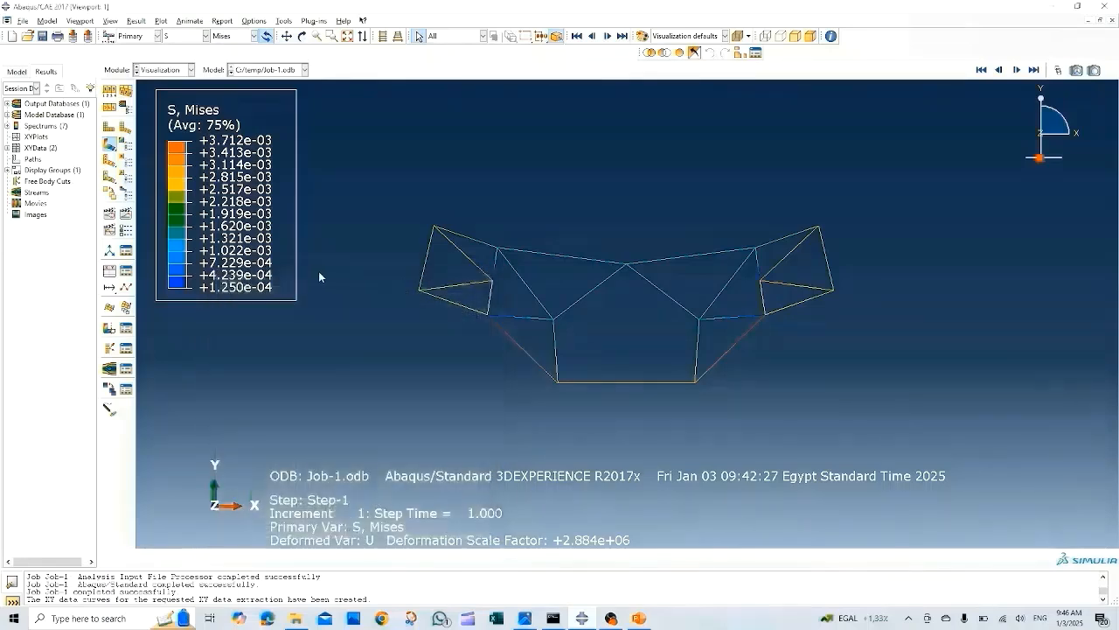
Open the first saved S11 data set from the XY Data Manager to examine its stress values over time.
left_click(128, 273)
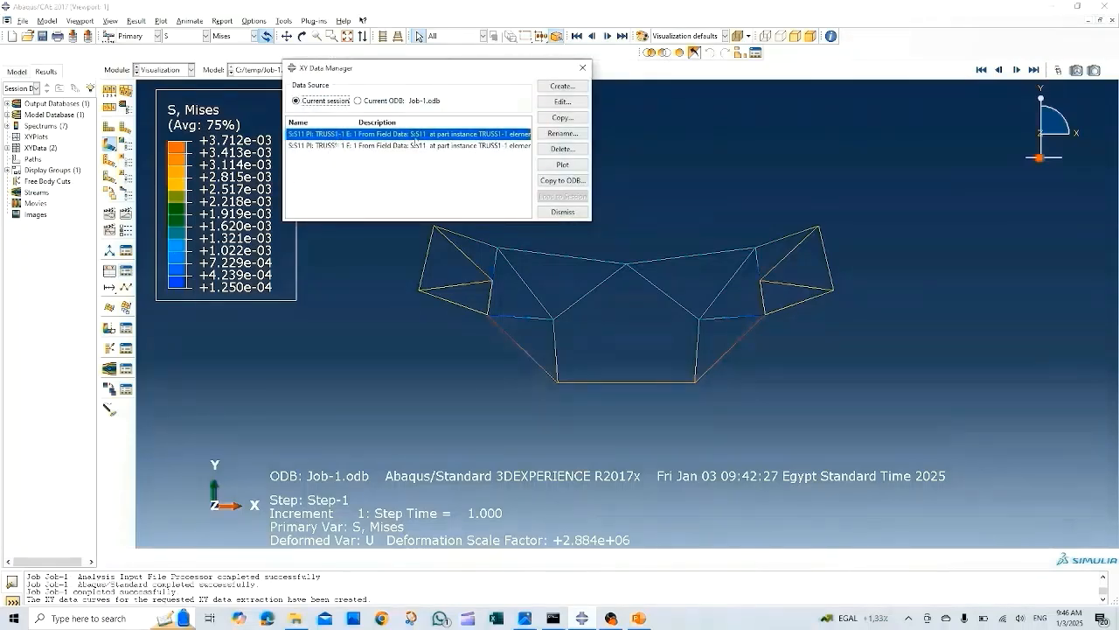
left_click(563, 102)
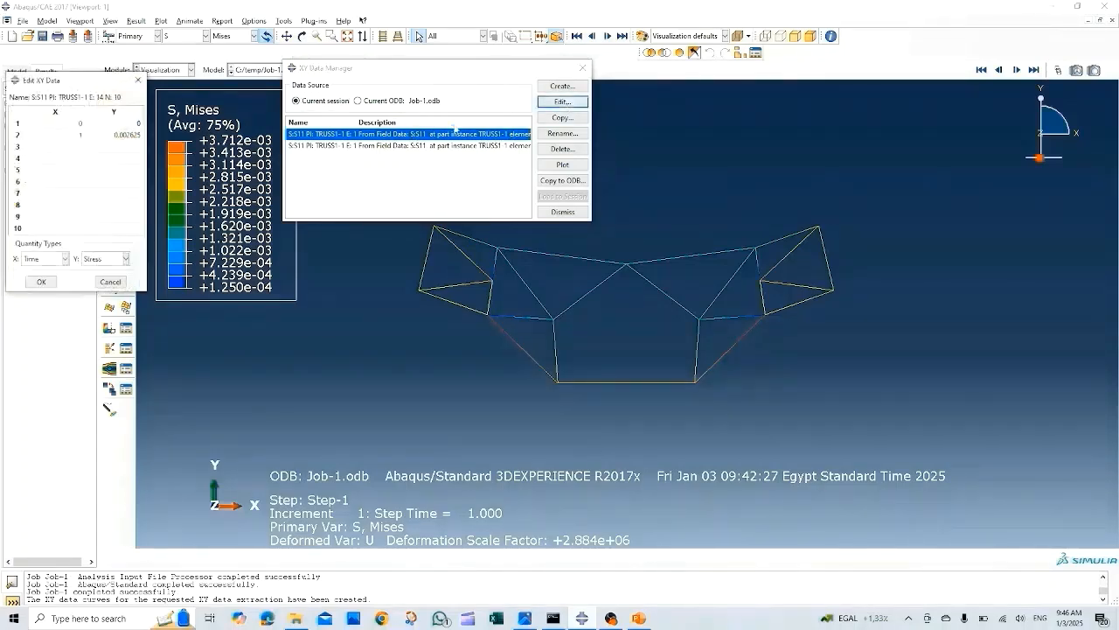